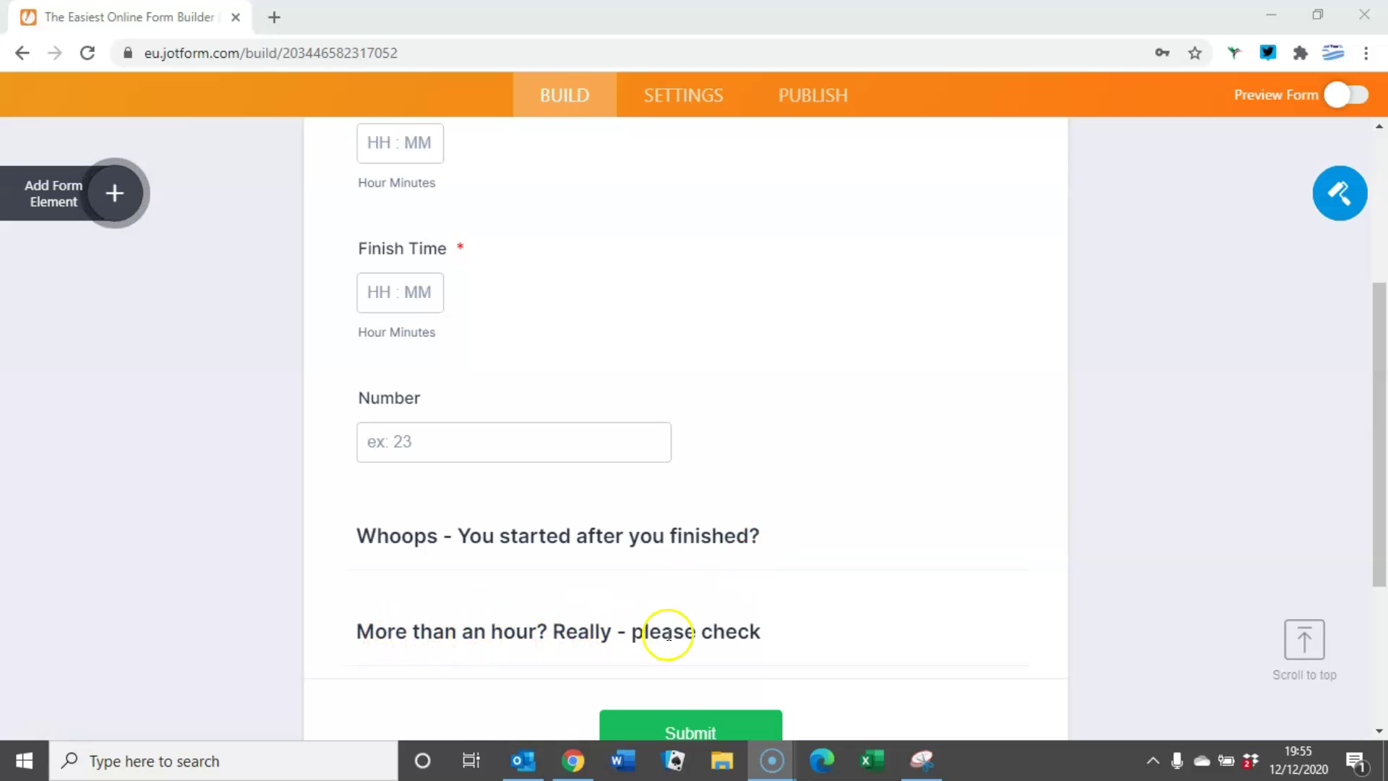
Step: Turn on Hide field in the Number field's Advanced properties
{"action": "left_click", "coordinate": [700, 442]}
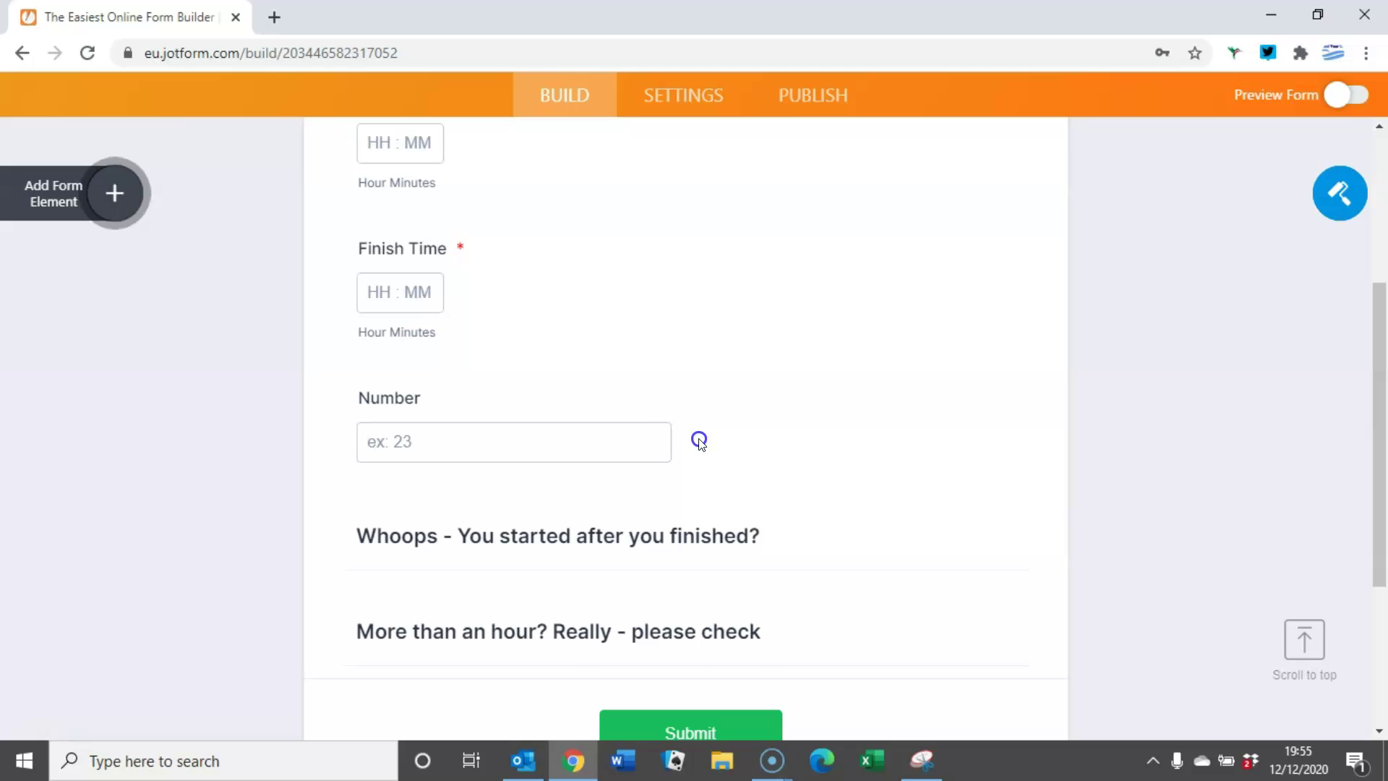
{"action": "scroll", "coordinate": [795, 405], "scroll_direction": "up", "scroll_amount": 3}
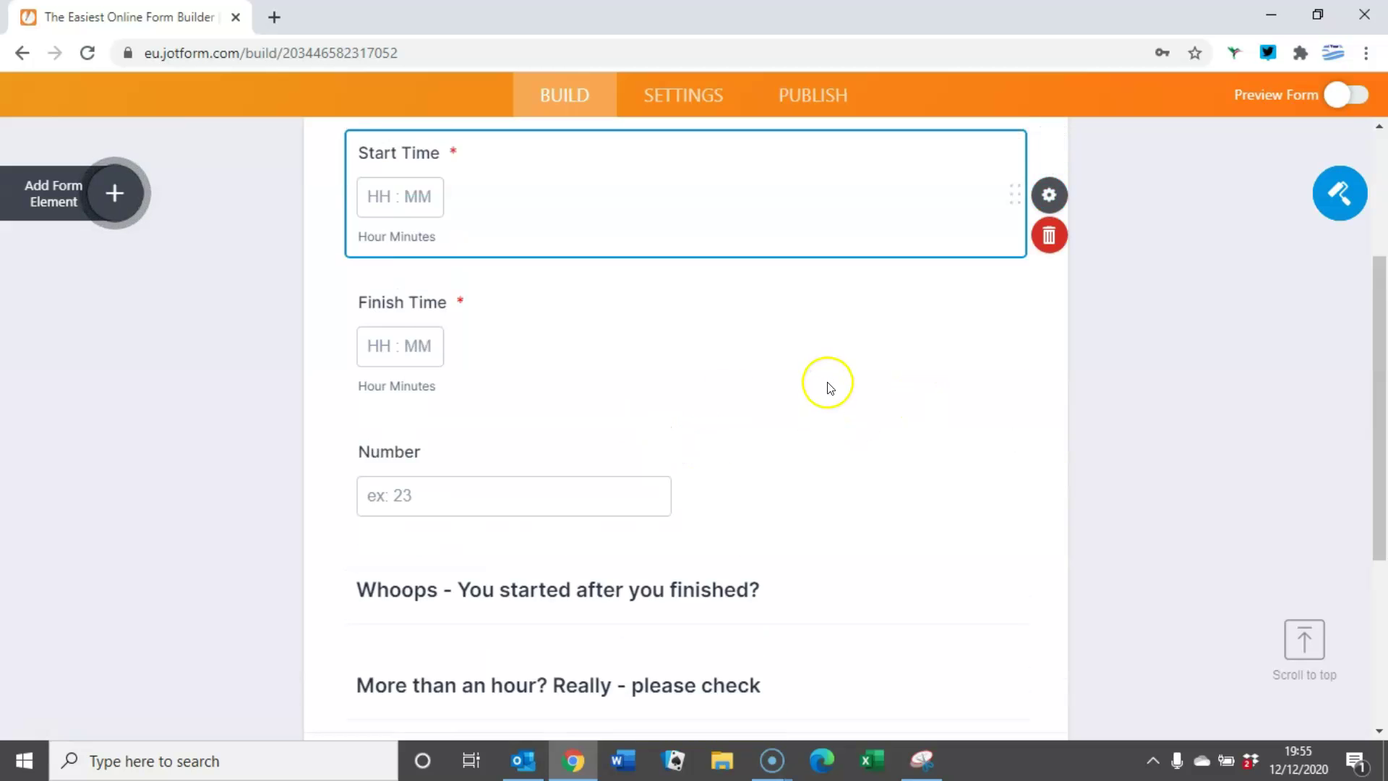
{"action": "scroll", "coordinate": [709, 522], "scroll_direction": "down", "scroll_amount": 3}
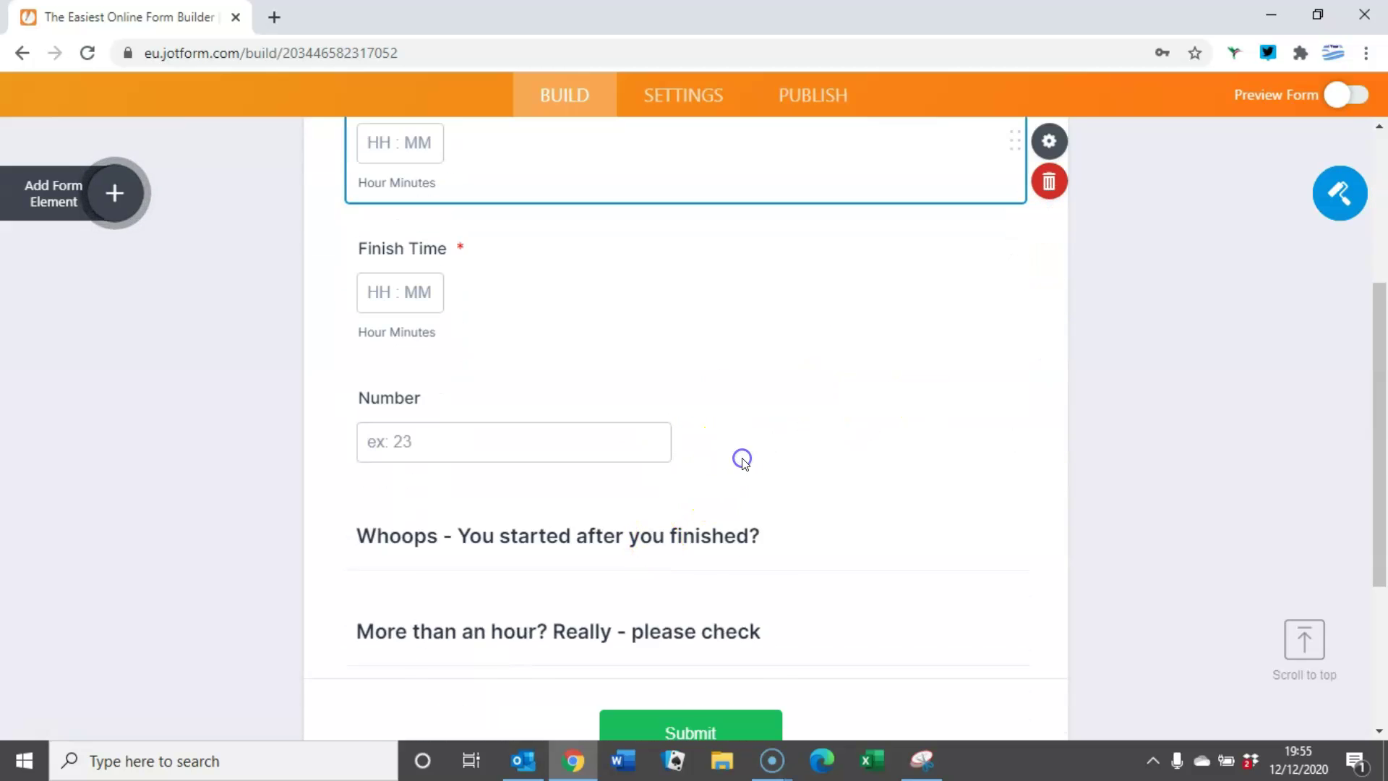
{"action": "left_click", "coordinate": [740, 458]}
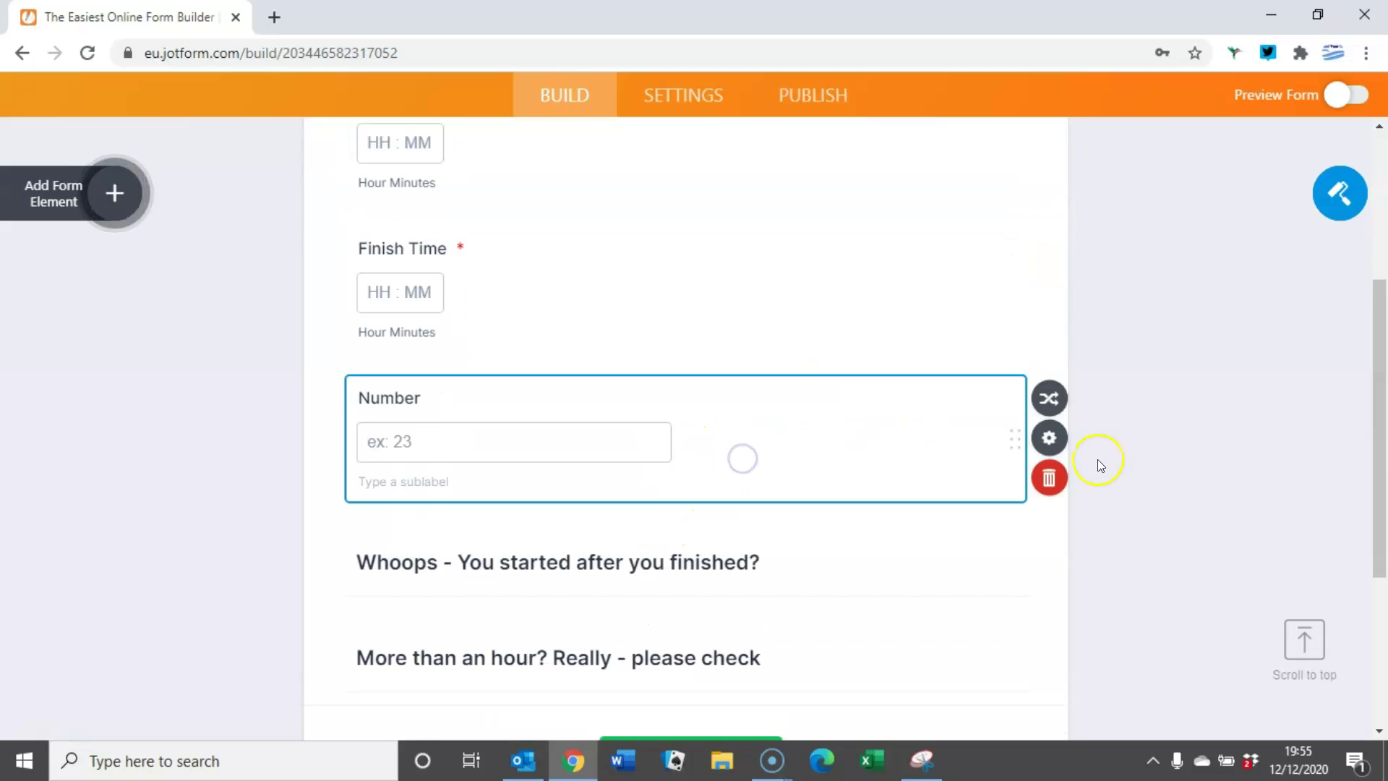
{"action": "left_click", "coordinate": [1051, 438]}
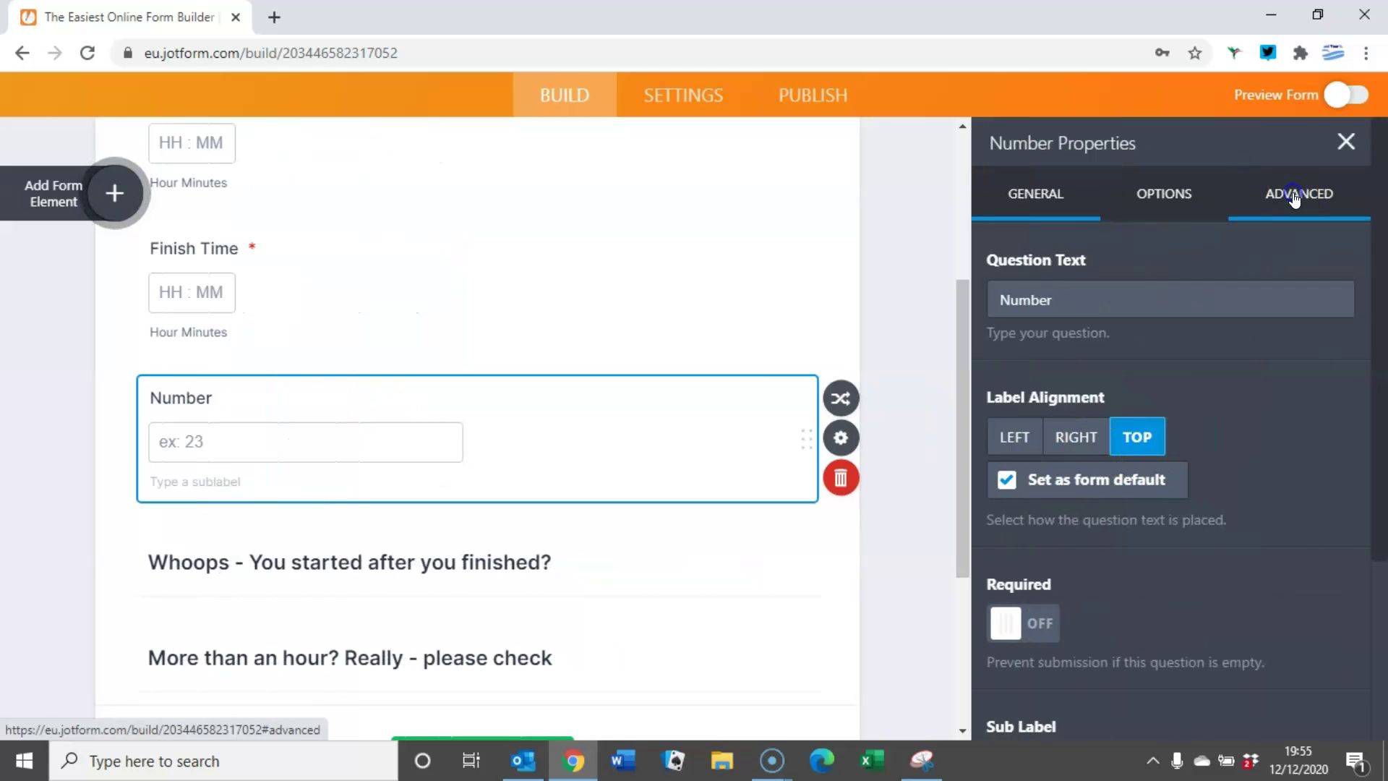
{"action": "left_click", "coordinate": [1292, 198]}
{"action": "scroll", "coordinate": [1172, 484], "scroll_direction": "down", "scroll_amount": 5}
{"action": "left_click", "coordinate": [1039, 641]}
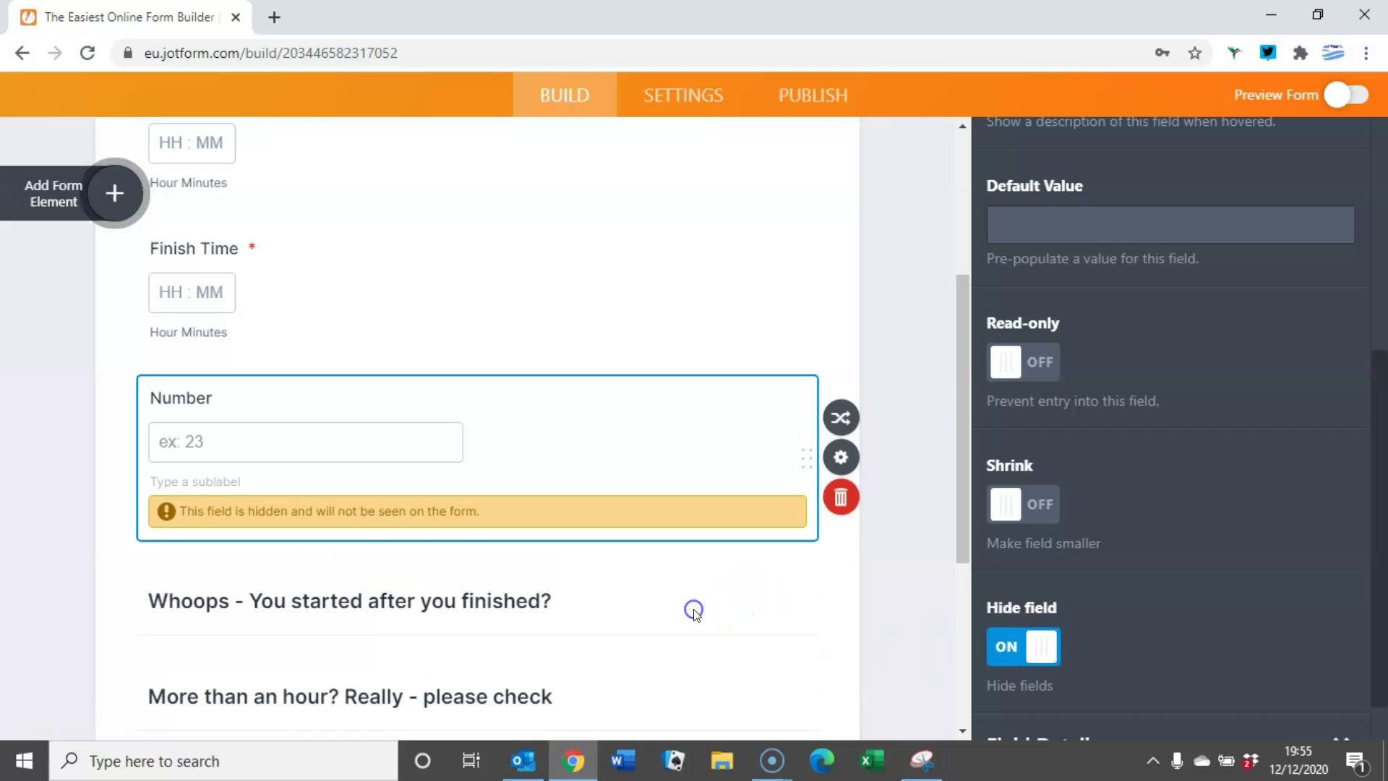
Step: Hide the Whoops and More than an hour warning headings
{"action": "left_click", "coordinate": [694, 612]}
{"action": "left_click", "coordinate": [1023, 657]}
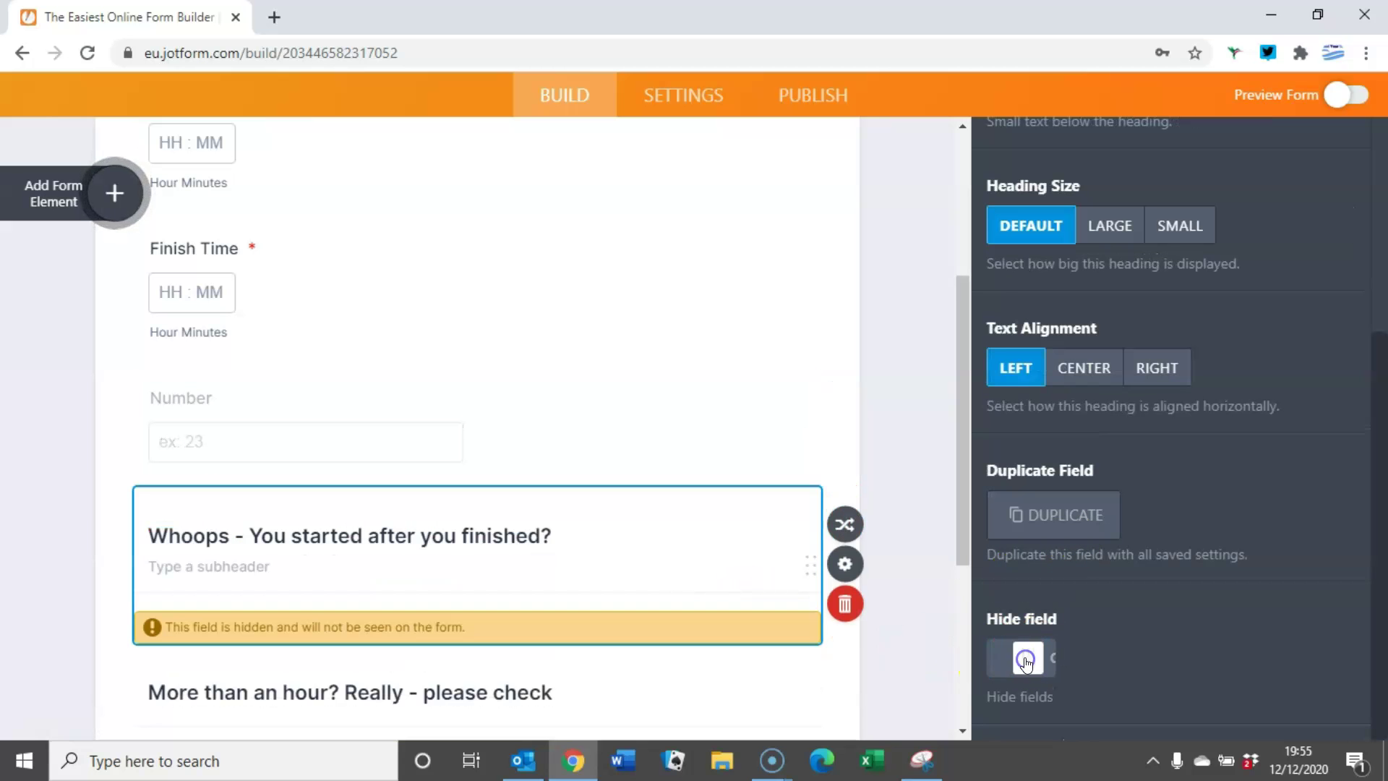
{"action": "left_click", "coordinate": [727, 626]}
{"action": "scroll", "coordinate": [727, 627], "scroll_direction": "down", "scroll_amount": 3}
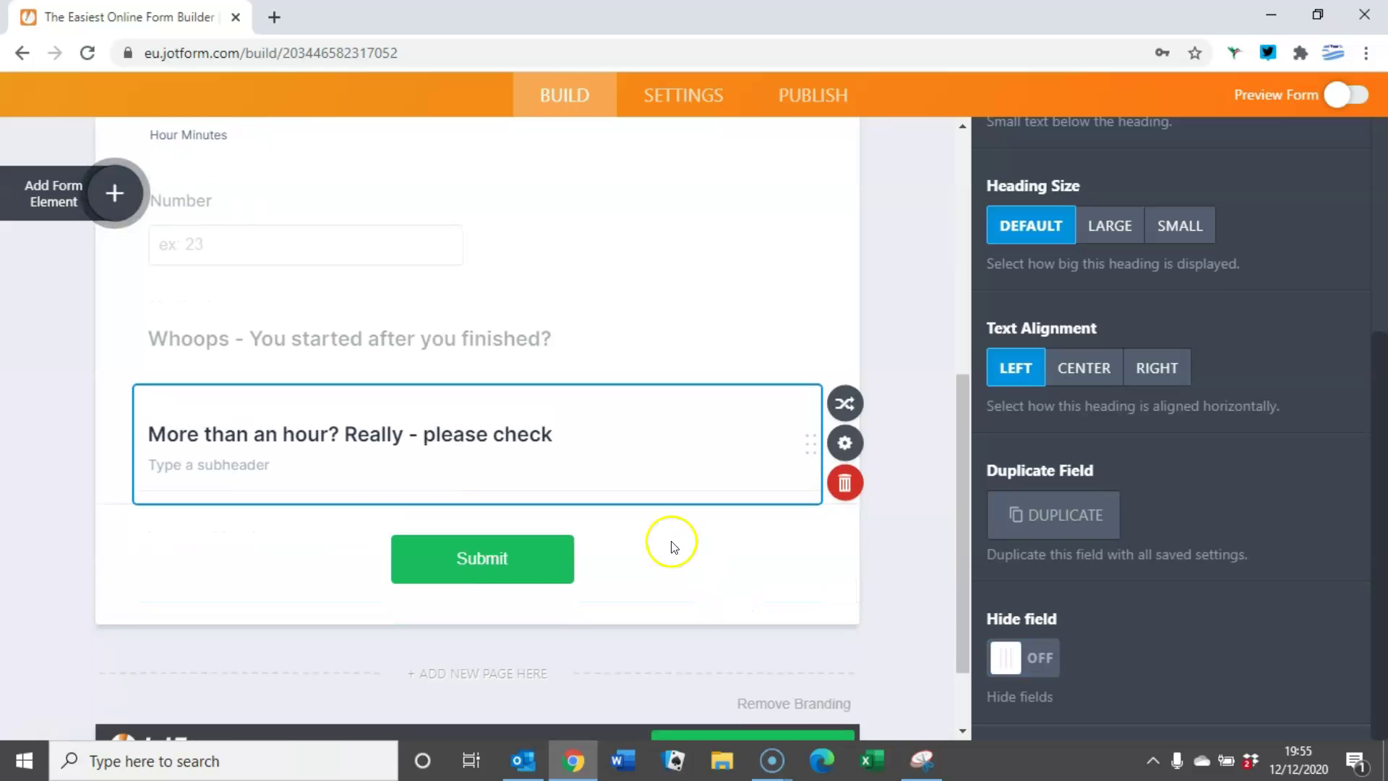
{"action": "left_click", "coordinate": [1039, 656]}
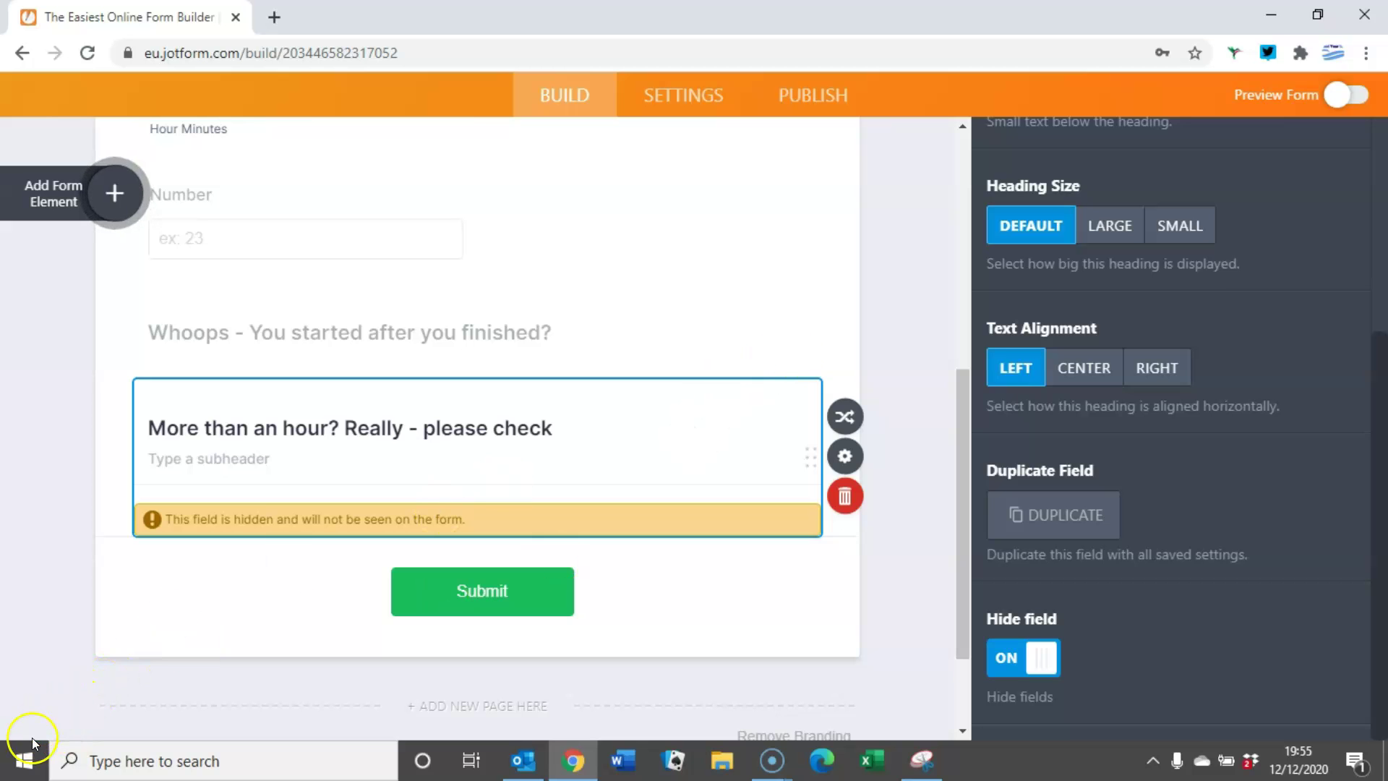
Step: Scroll up and down through the Timer form to review its fields
{"action": "scroll", "coordinate": [292, 575], "scroll_direction": "up", "scroll_amount": 8}
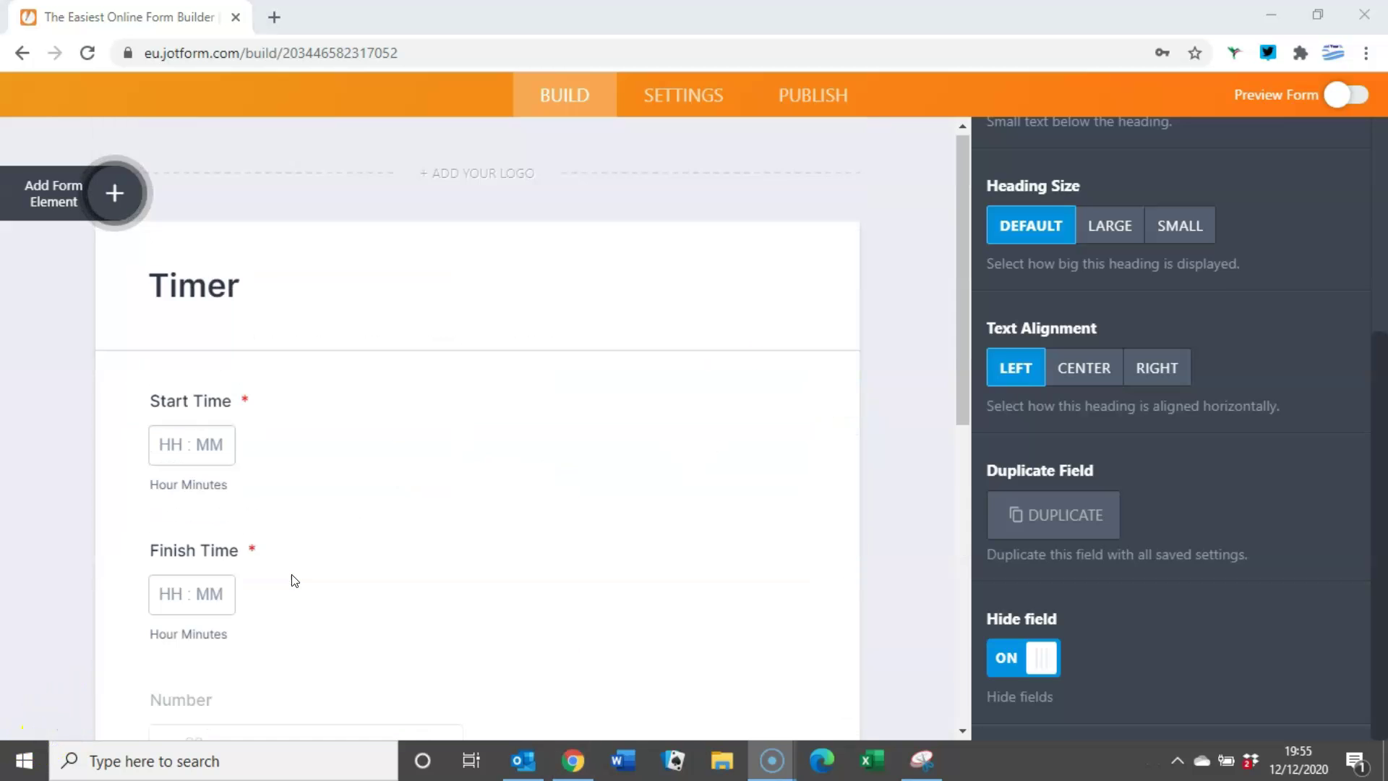
{"action": "scroll", "coordinate": [312, 550], "scroll_direction": "up", "scroll_amount": 1}
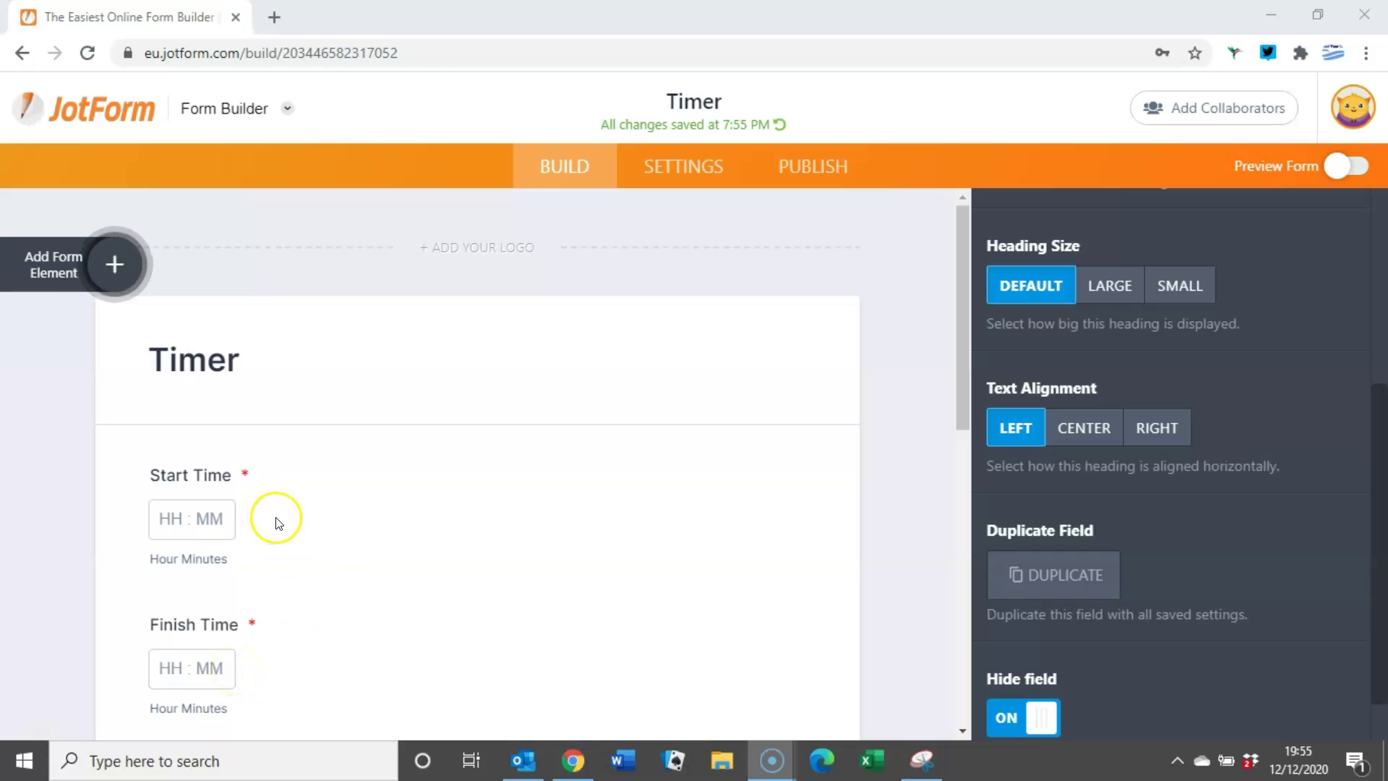
{"action": "scroll", "coordinate": [271, 519], "scroll_direction": "down", "scroll_amount": 2}
{"action": "scroll", "coordinate": [299, 522], "scroll_direction": "down", "scroll_amount": 5}
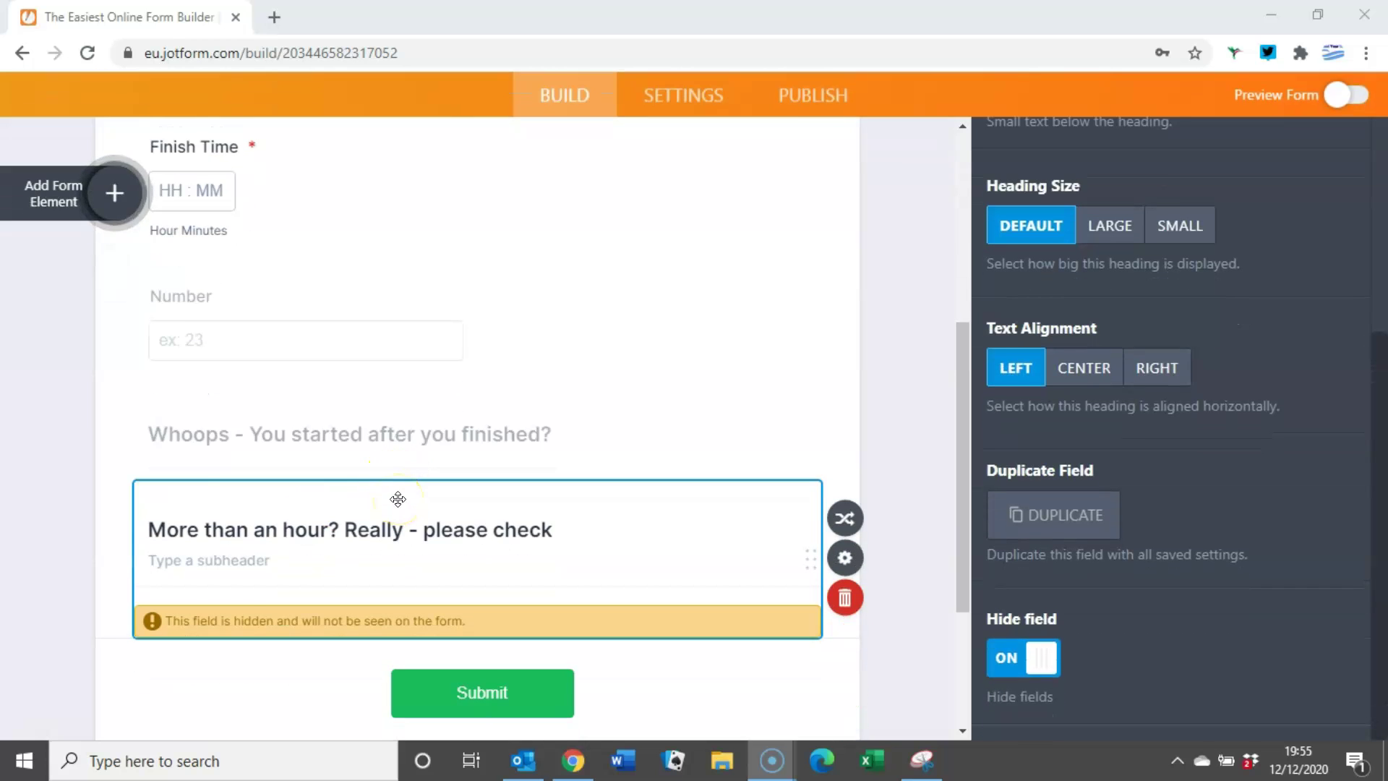
{"action": "scroll", "coordinate": [397, 499], "scroll_direction": "up", "scroll_amount": 2}
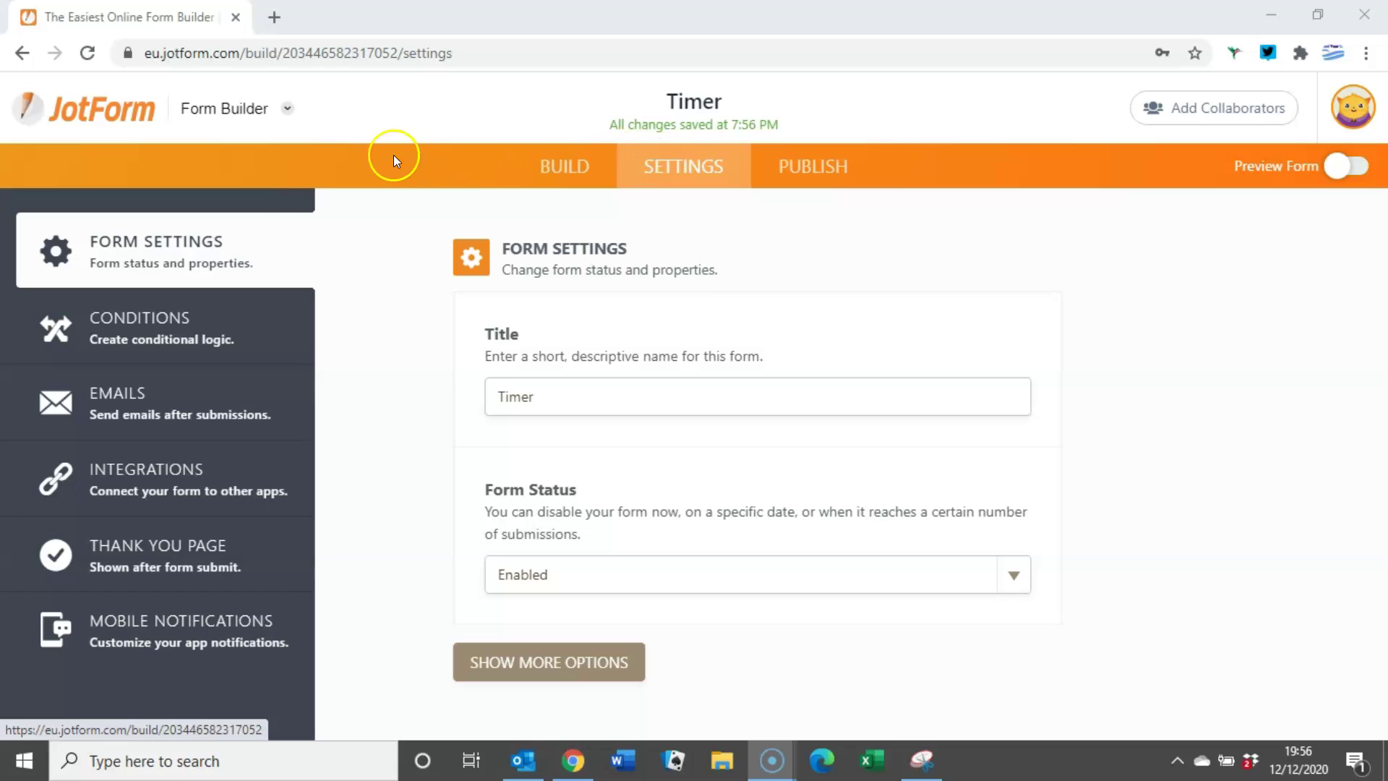
Step: Open the Conditions page in the form's Settings to see the new condition types
{"action": "left_click", "coordinate": [170, 329]}
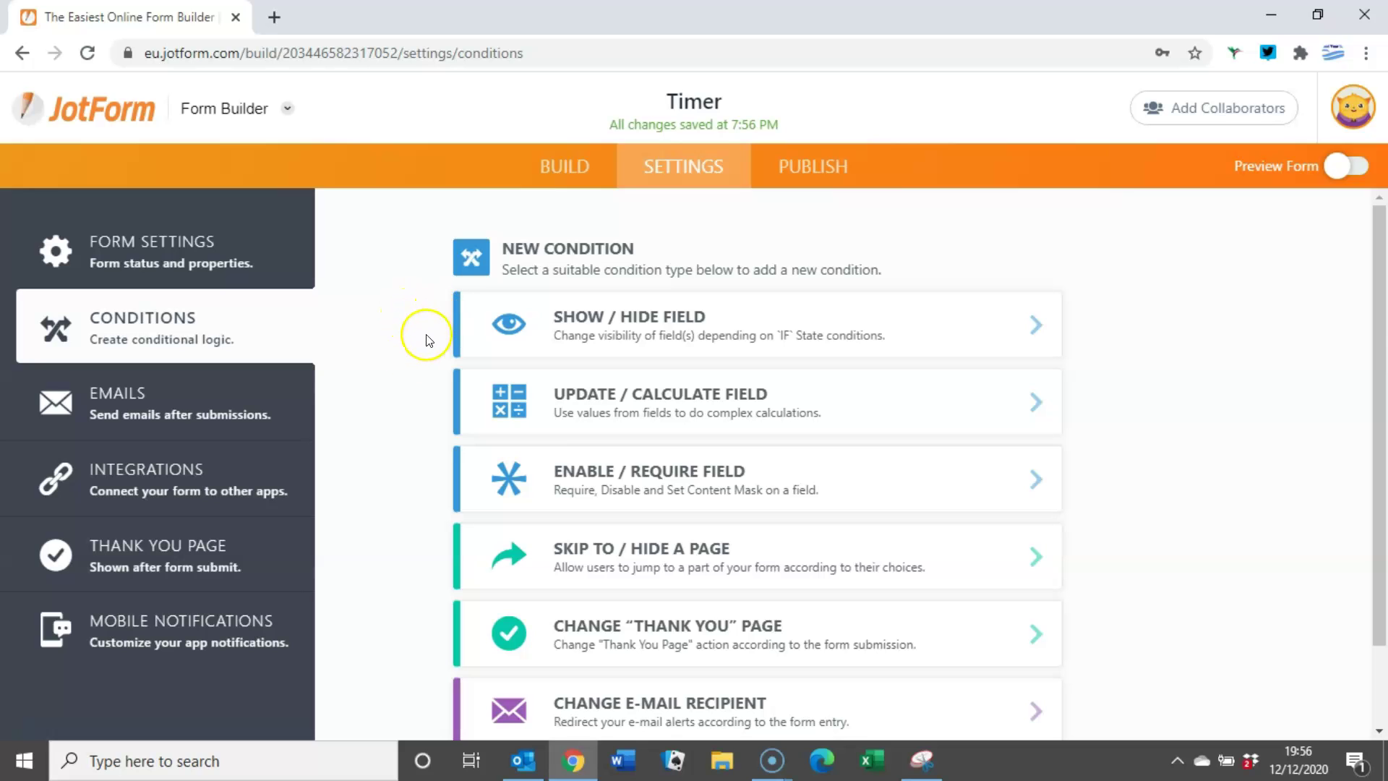
{"action": "left_click", "coordinate": [25, 743]}
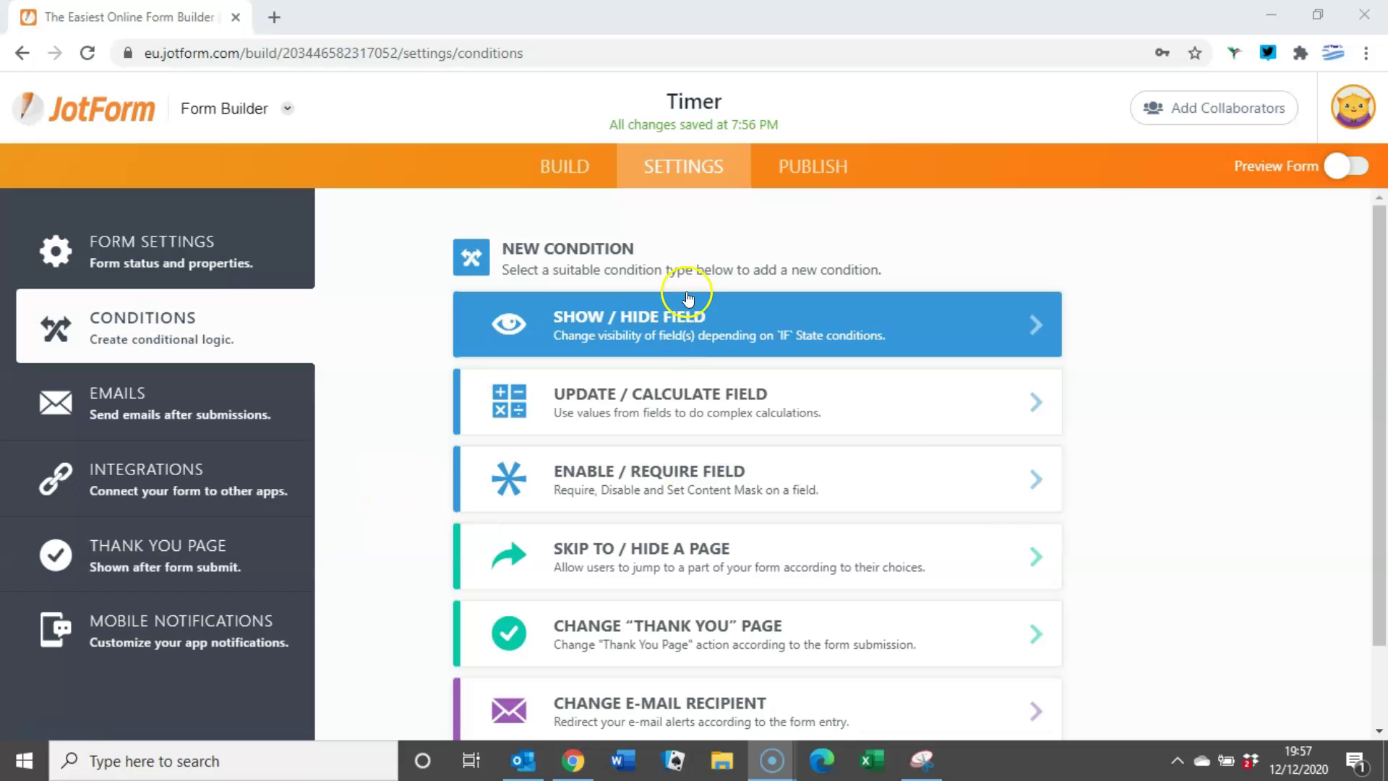
Step: Start a Show/Hide Field condition: IF Finish Time is Before Start Time
{"action": "left_click", "coordinate": [694, 318]}
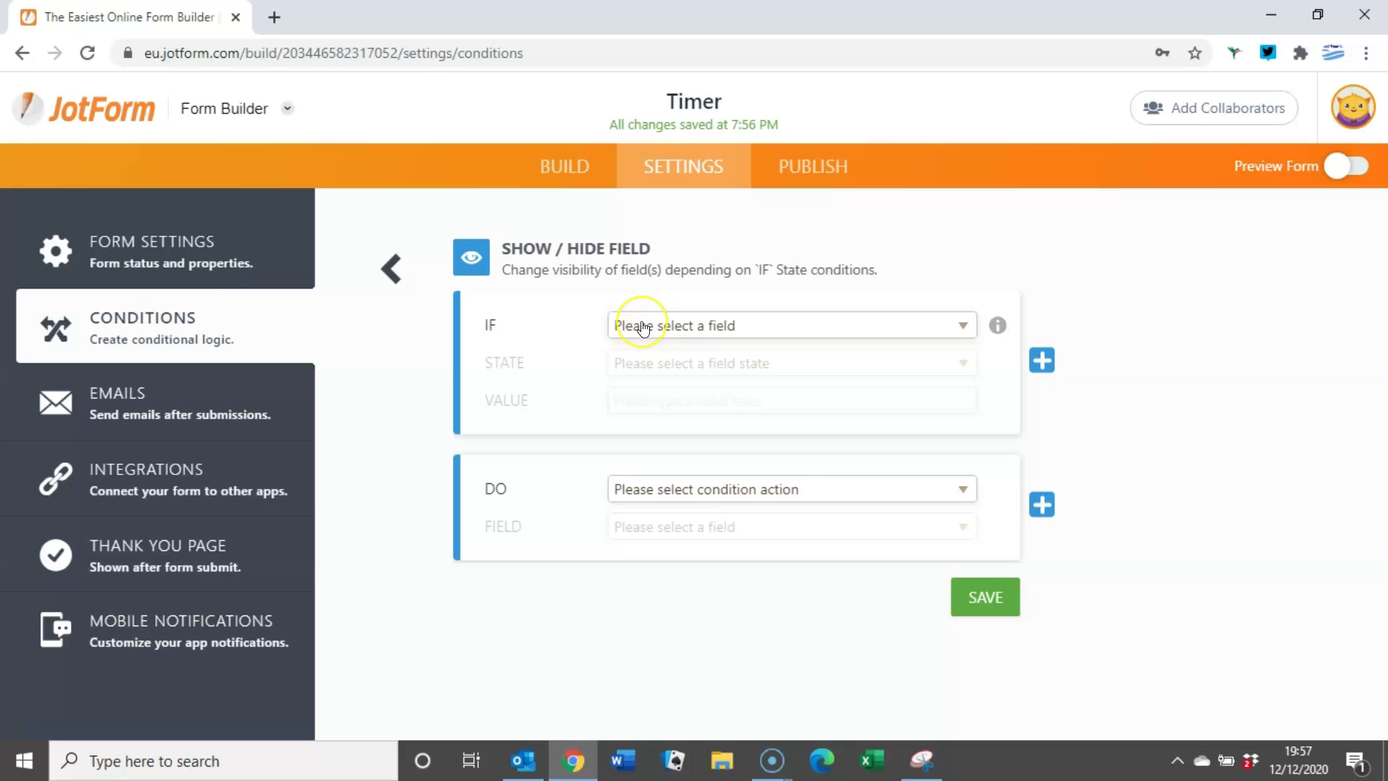
{"action": "left_click", "coordinate": [644, 328]}
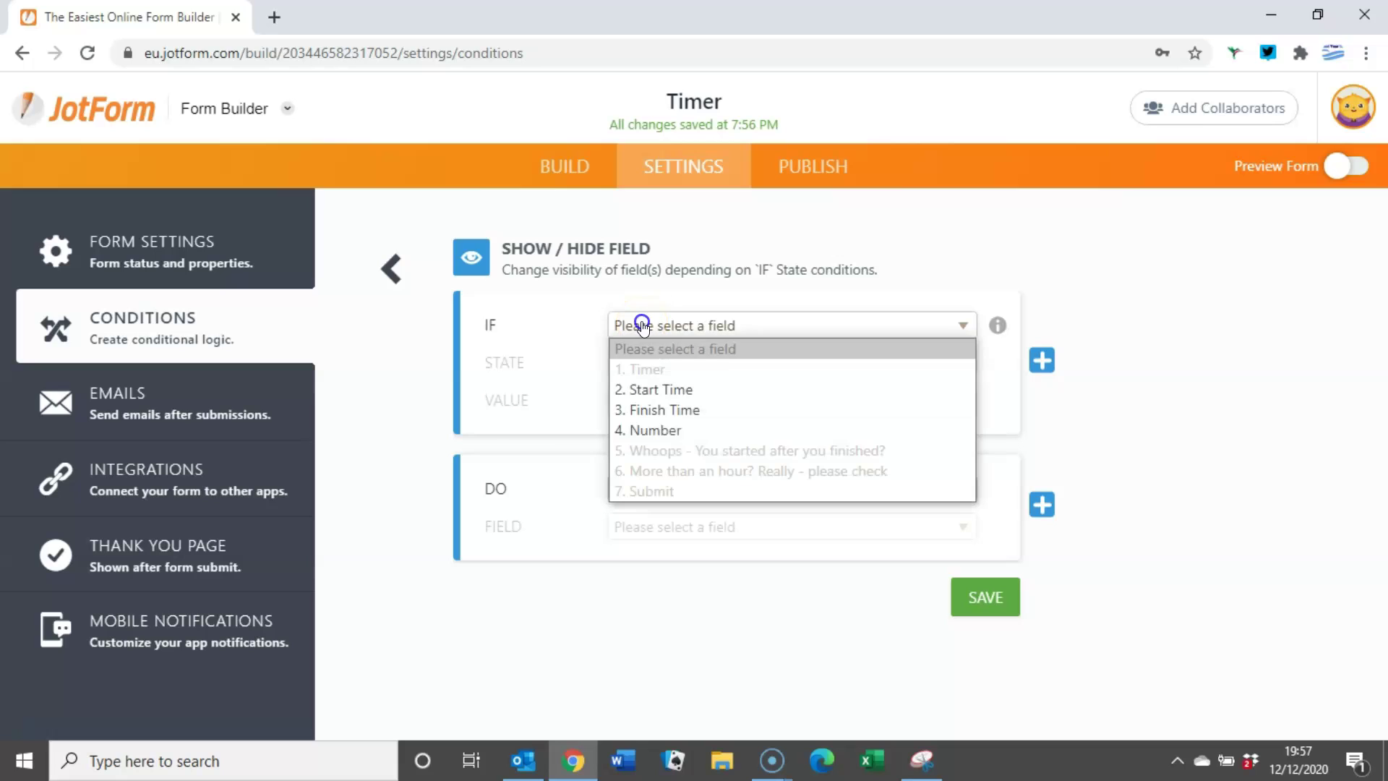
{"action": "left_click", "coordinate": [683, 409]}
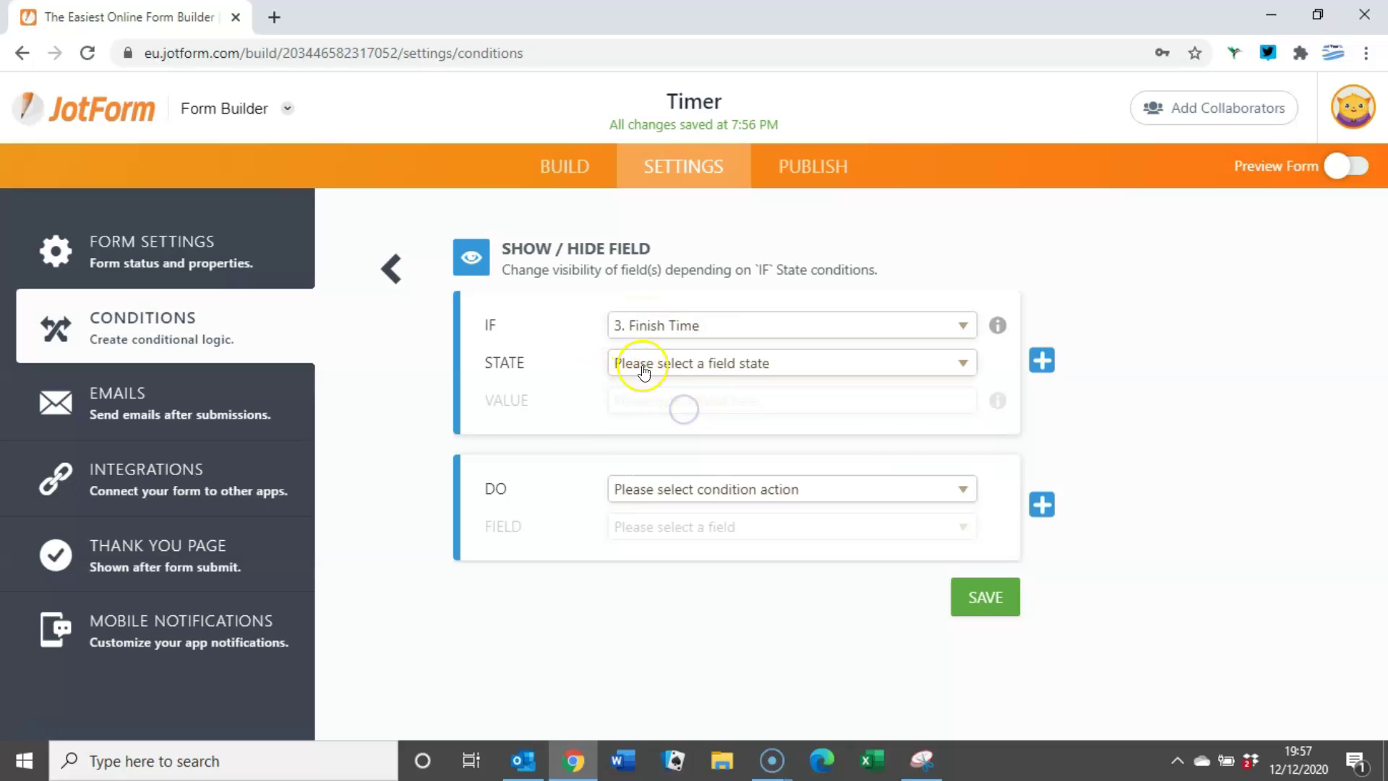
{"action": "left_click", "coordinate": [642, 366]}
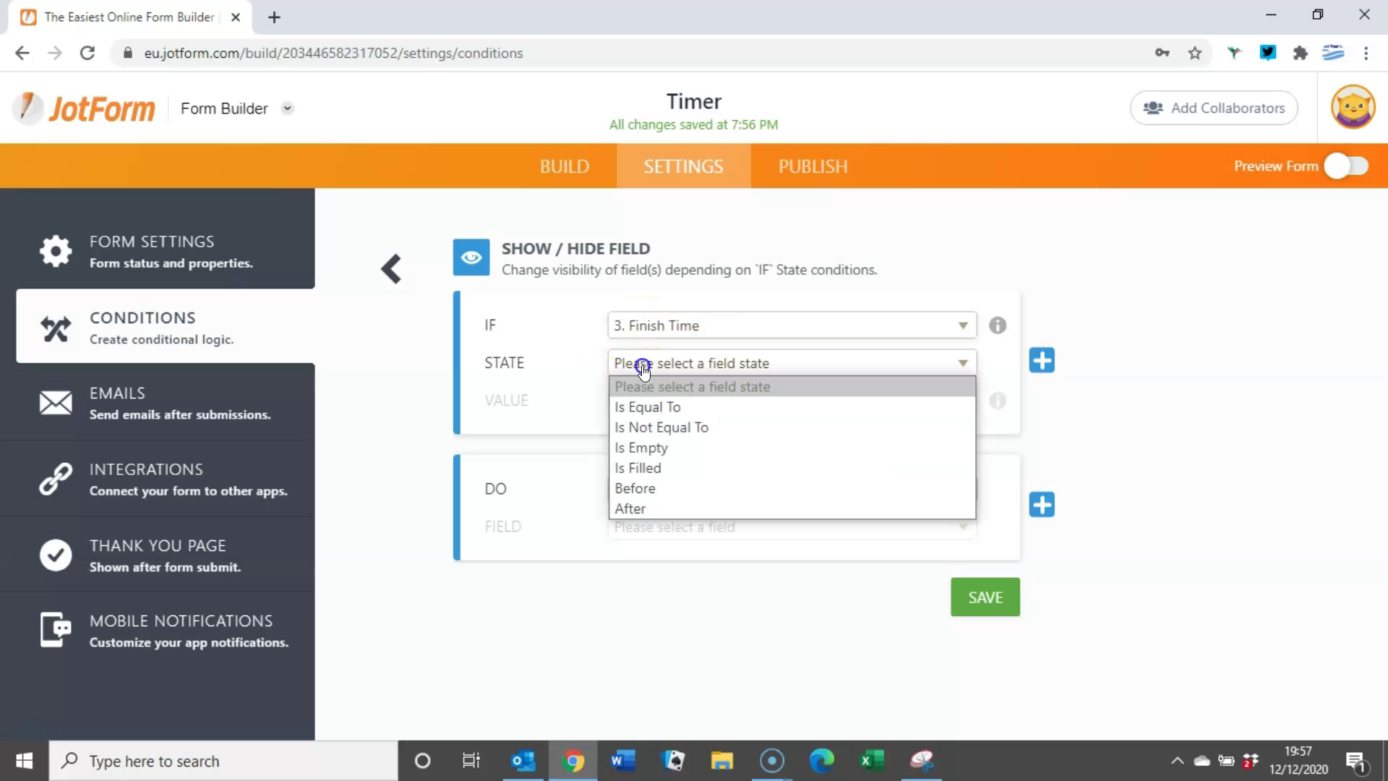
{"action": "left_click", "coordinate": [676, 489]}
{"action": "left_click", "coordinate": [673, 402]}
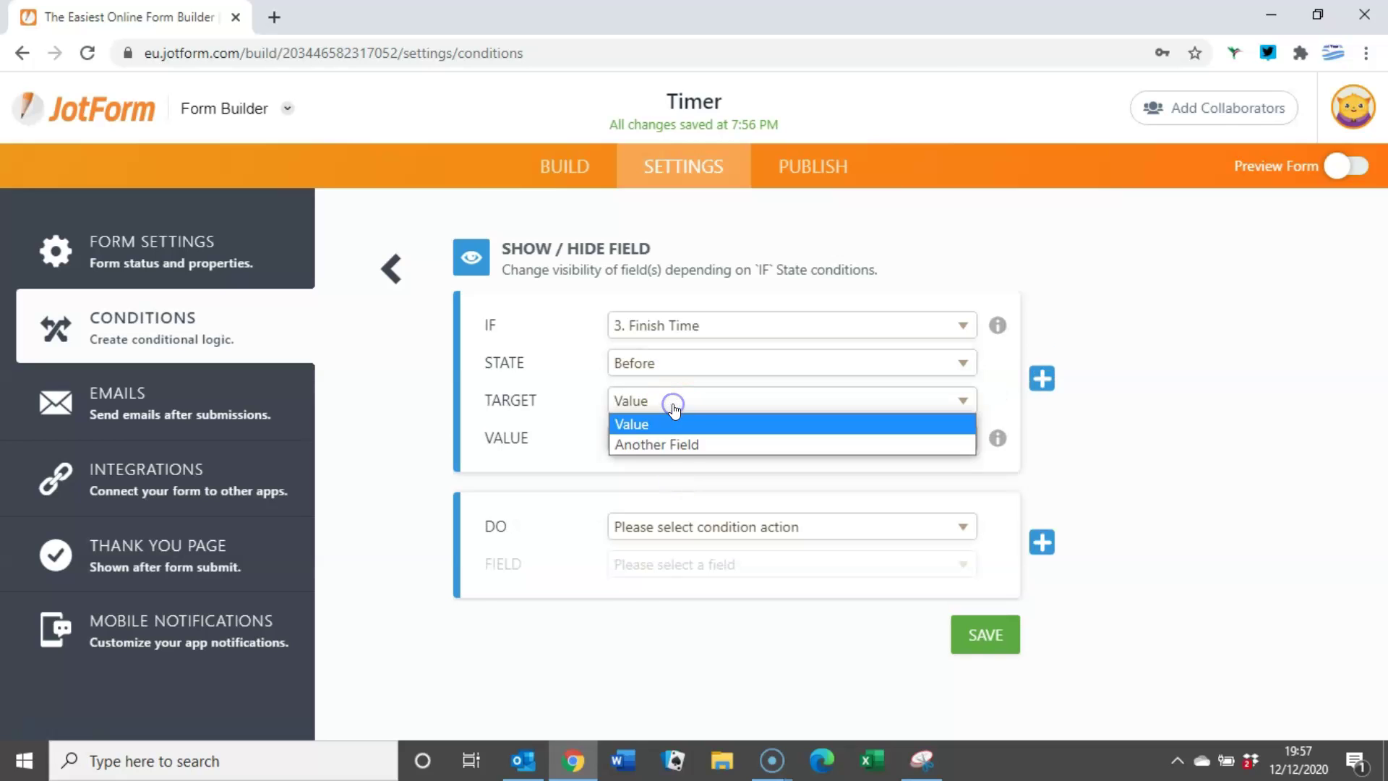
{"action": "left_click", "coordinate": [677, 444]}
{"action": "left_click", "coordinate": [676, 439]}
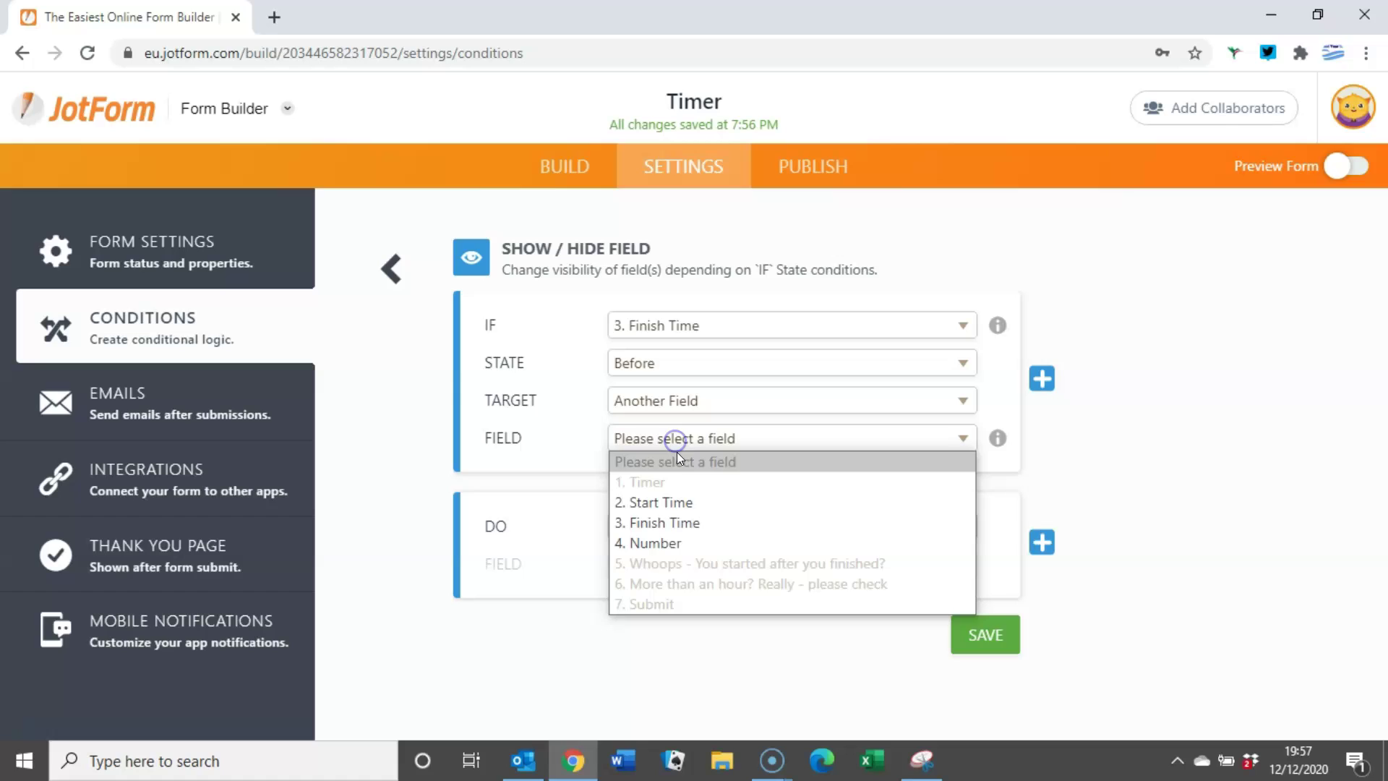
{"action": "left_click", "coordinate": [676, 502]}
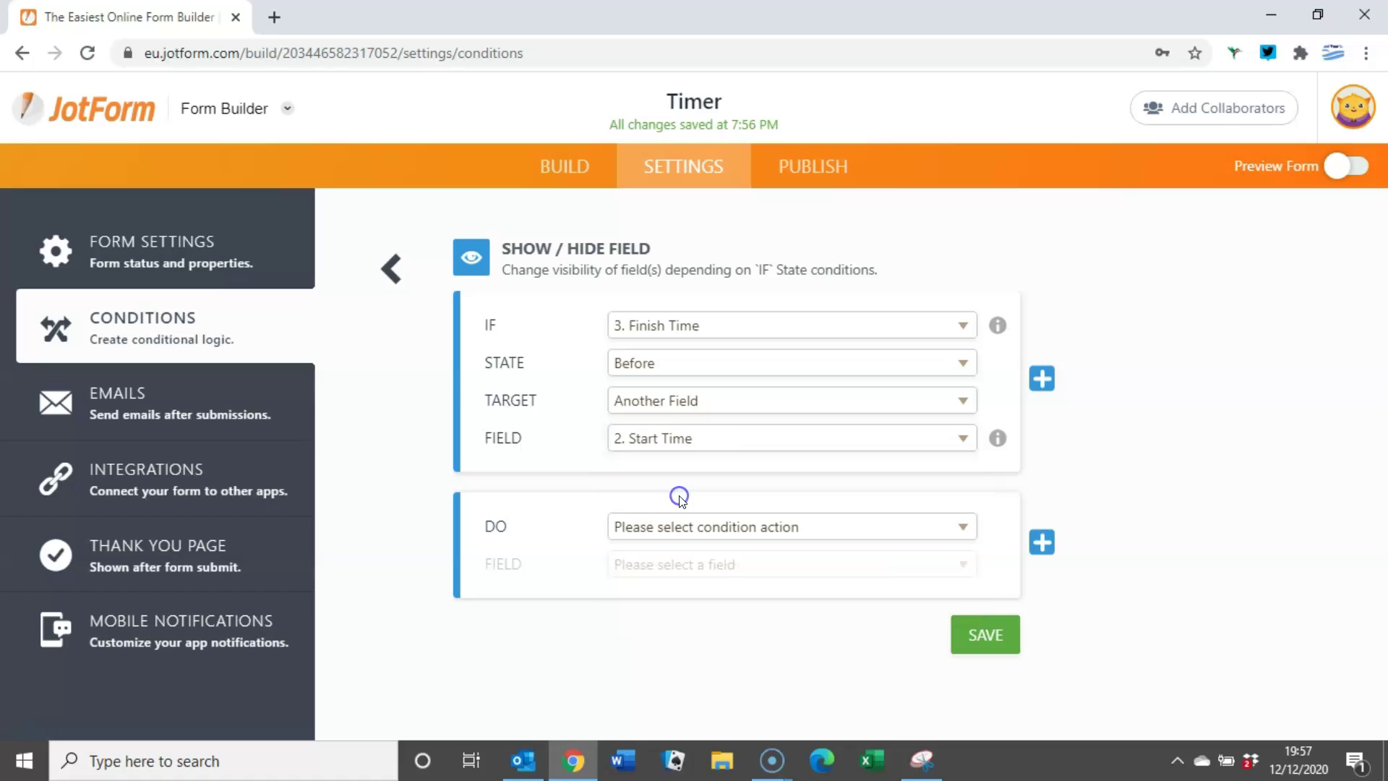
Step: Set the condition to show the Whoops warning heading and save it
{"action": "left_click", "coordinate": [760, 528]}
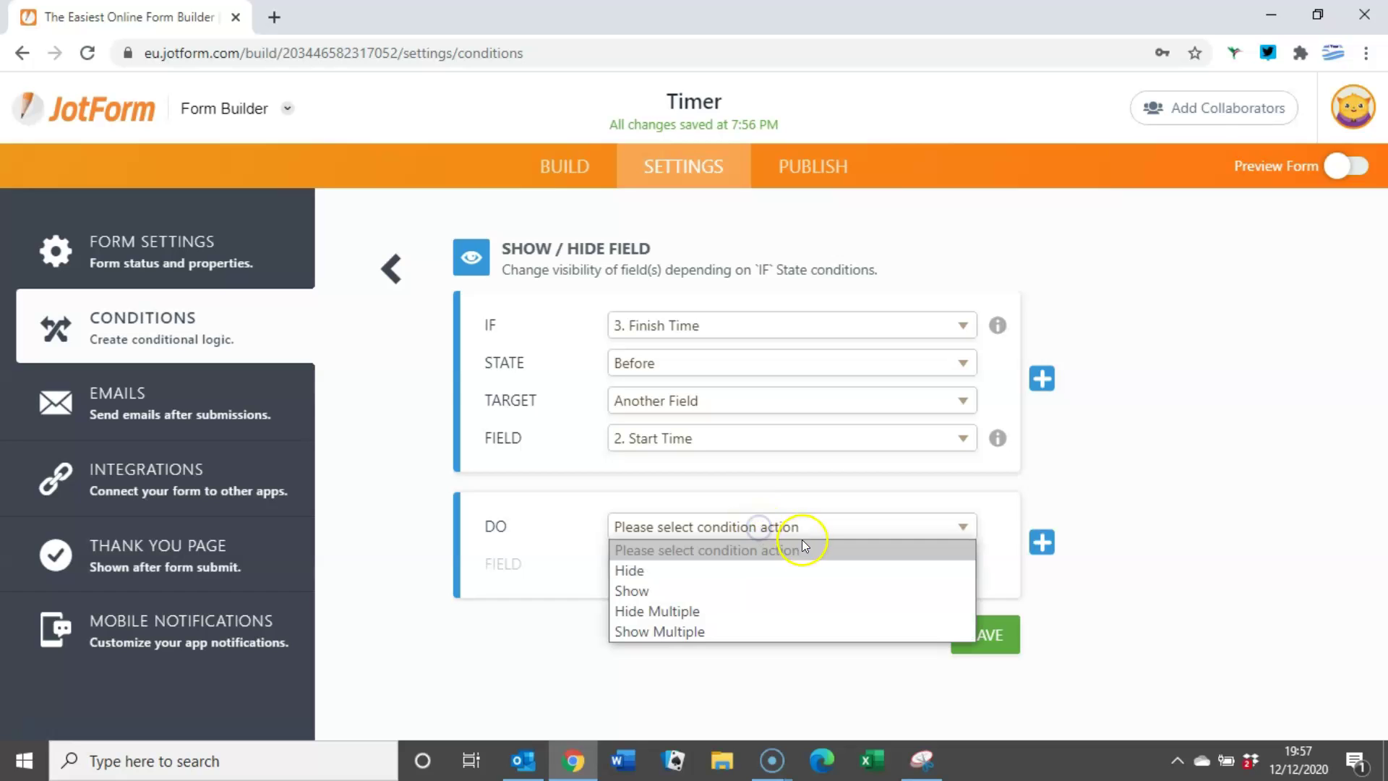
{"action": "left_click", "coordinate": [689, 592]}
{"action": "left_click", "coordinate": [696, 572]}
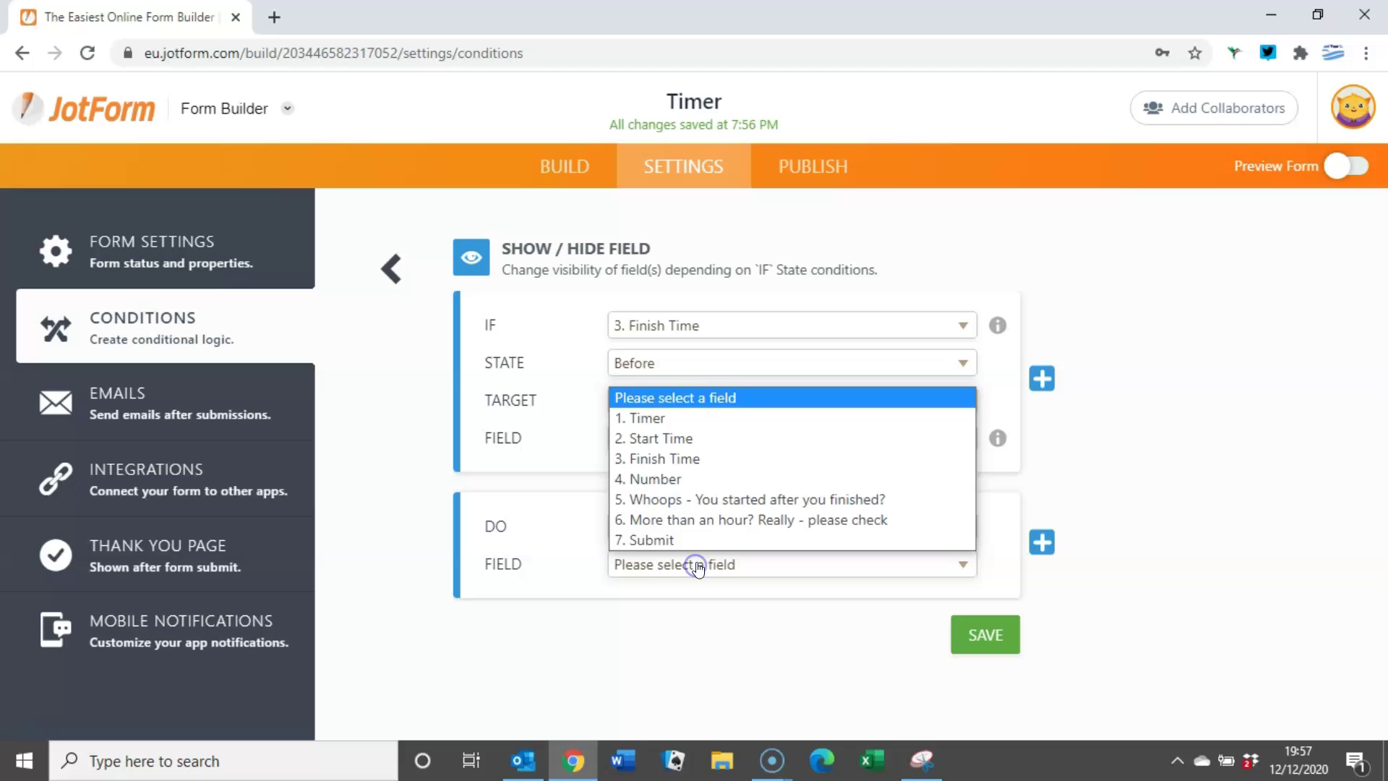
{"action": "left_click", "coordinate": [702, 505]}
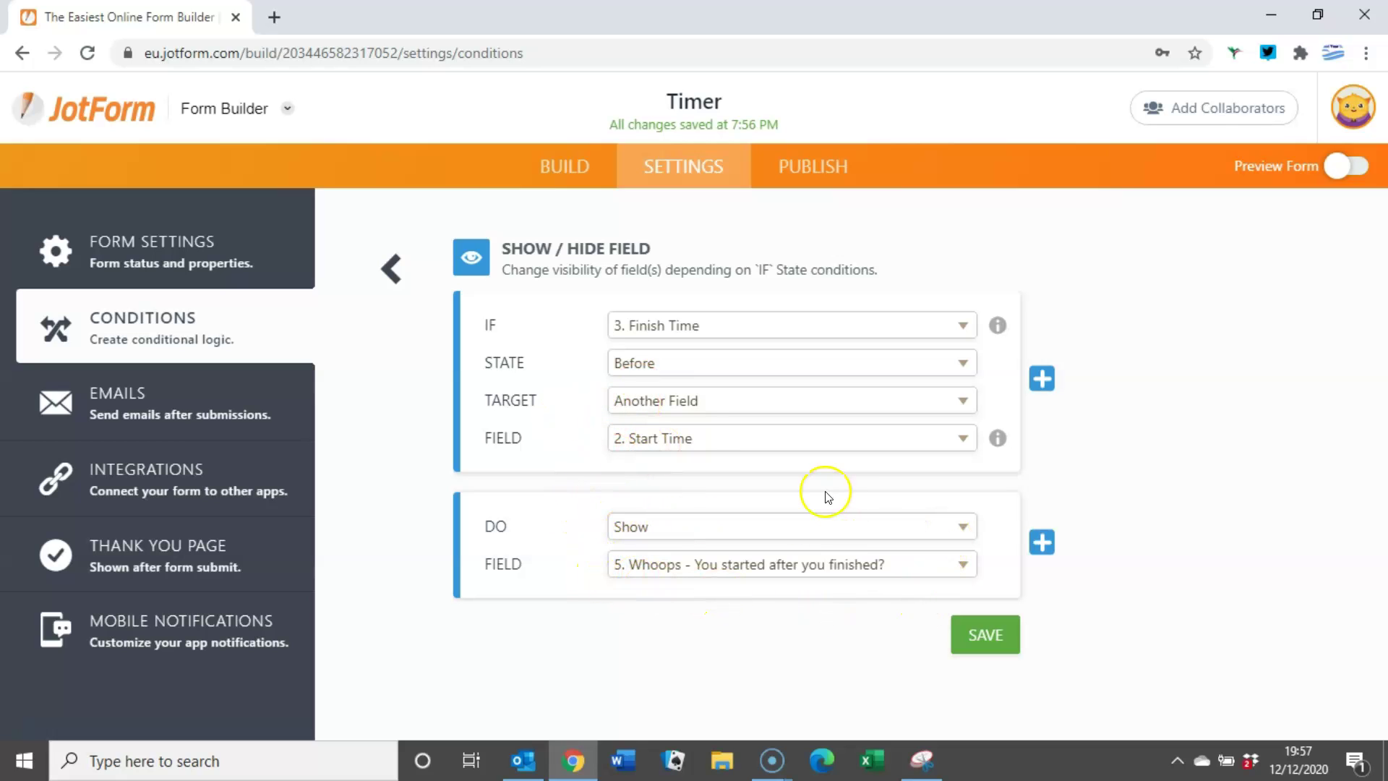
{"action": "left_click", "coordinate": [974, 629]}
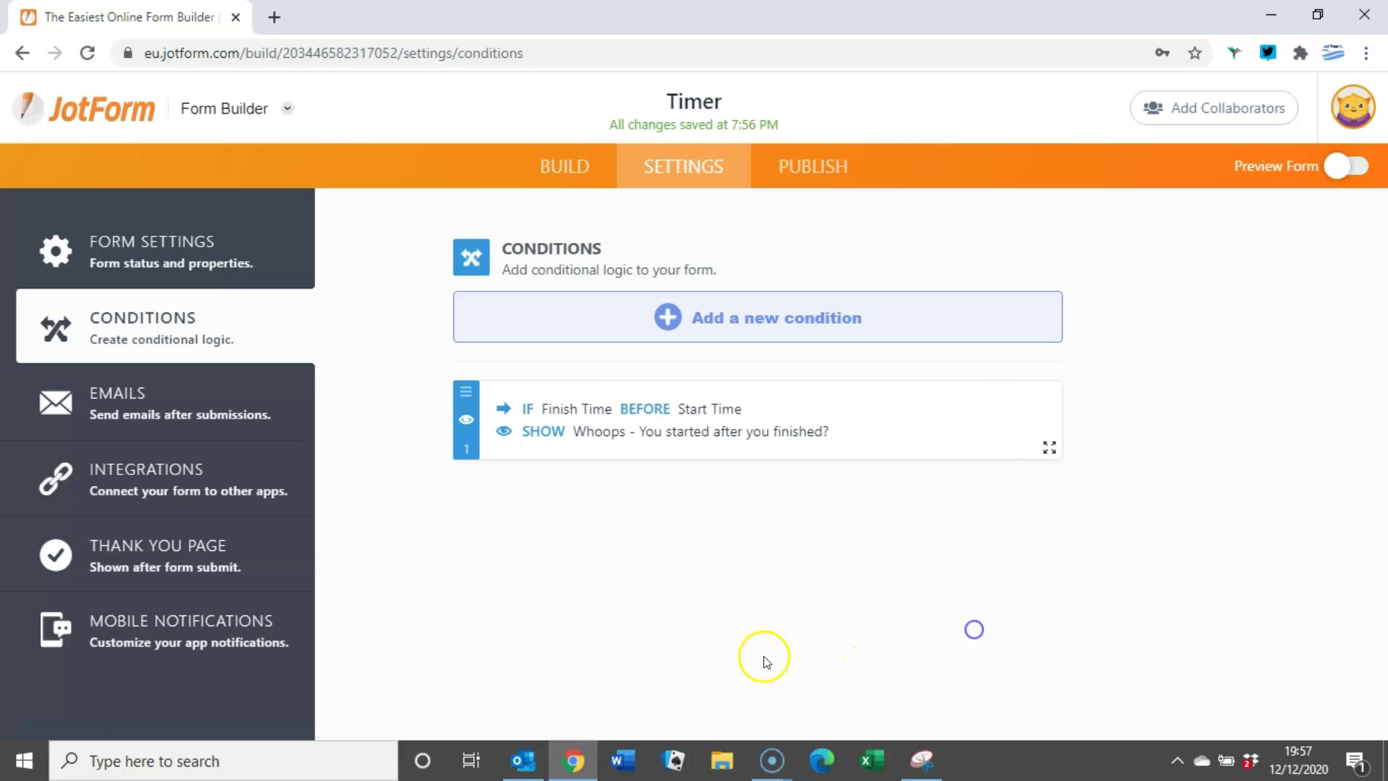
Step: Add a new Show/Hide Field condition: IF Finish Time is Before Start Time
{"action": "mouse_move", "coordinate": [748, 427]}
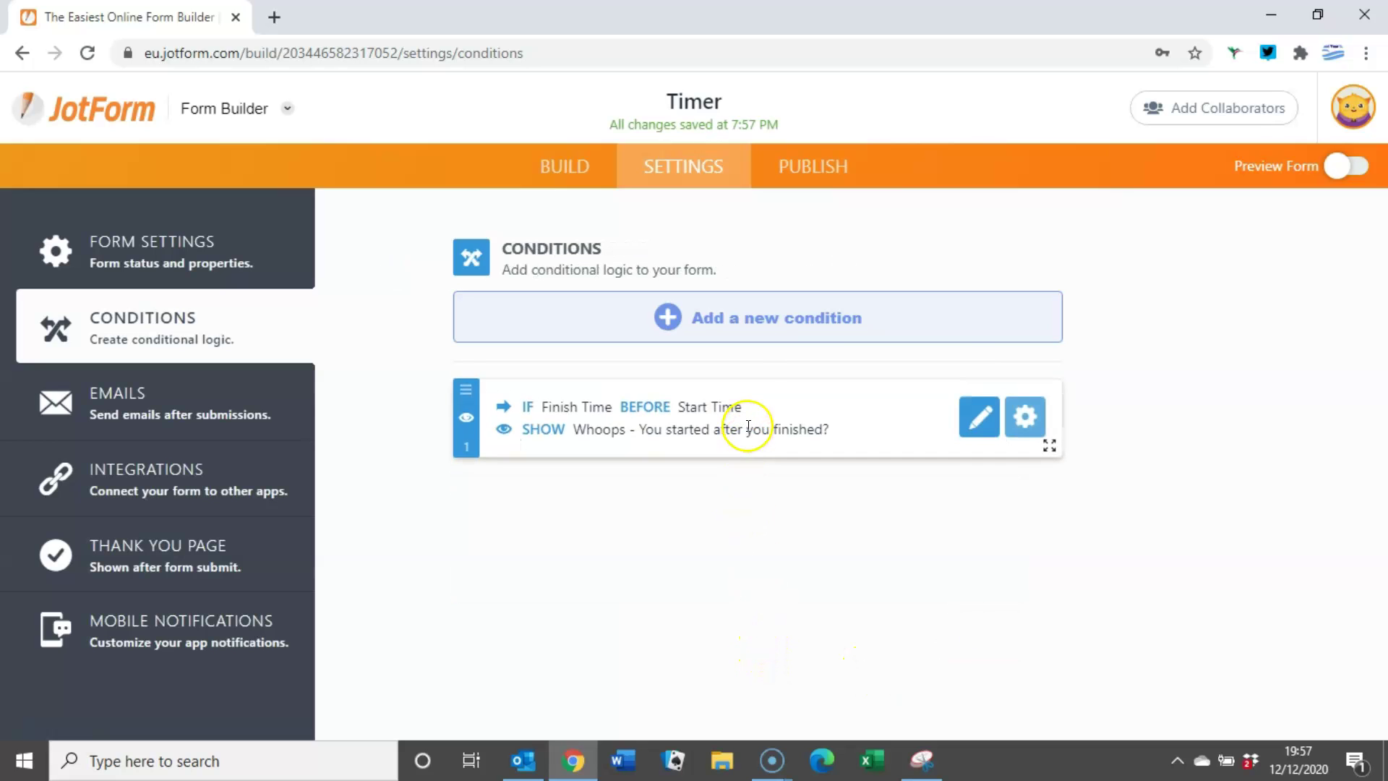
{"action": "left_click", "coordinate": [741, 324]}
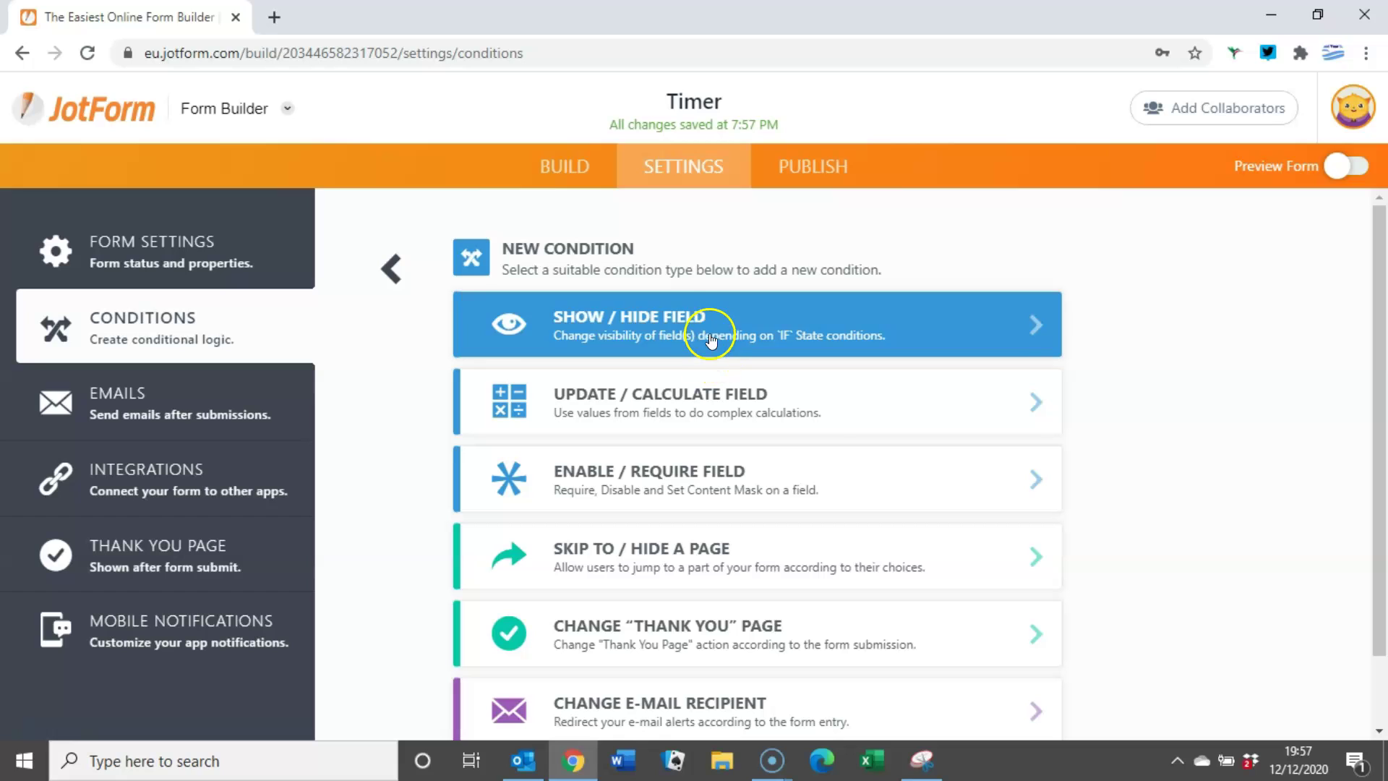
{"action": "left_click", "coordinate": [723, 329]}
{"action": "left_click", "coordinate": [723, 329]}
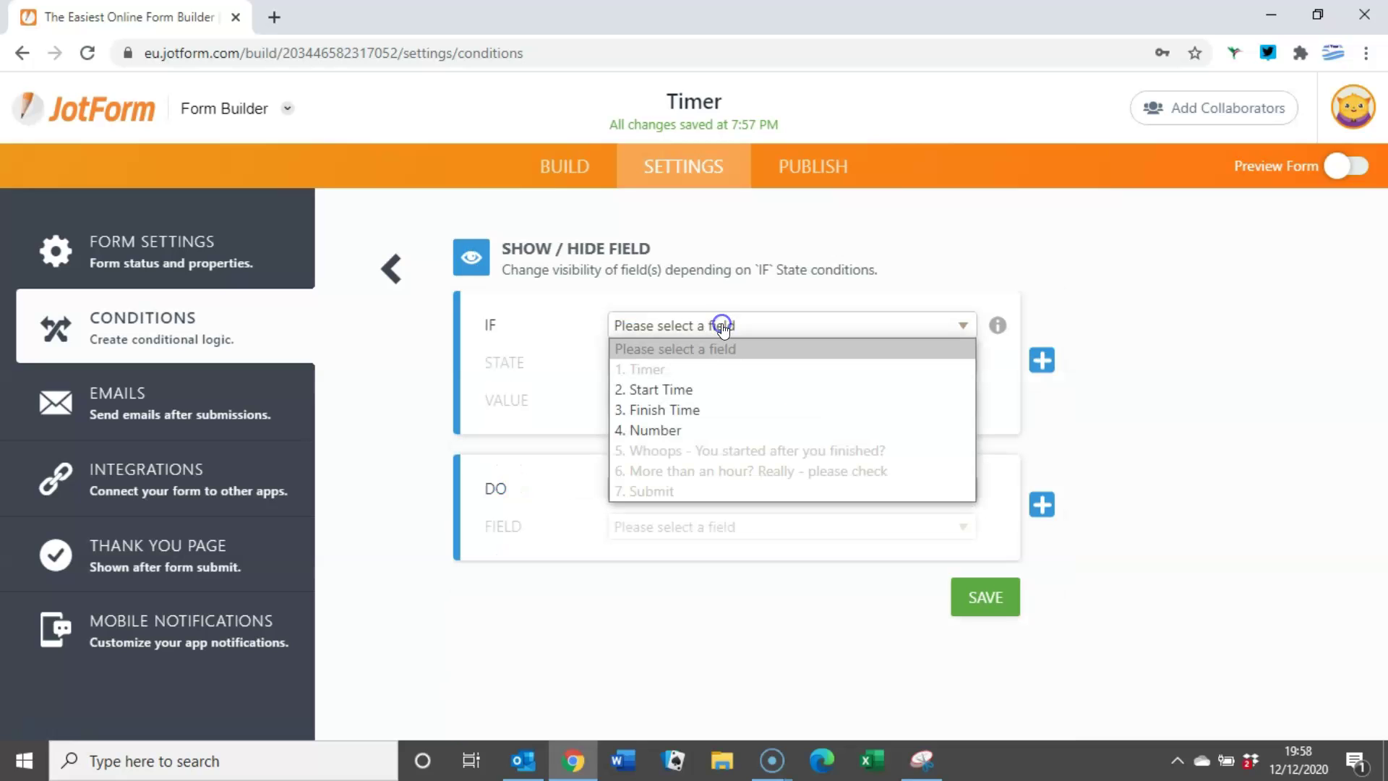
{"action": "left_click", "coordinate": [700, 405]}
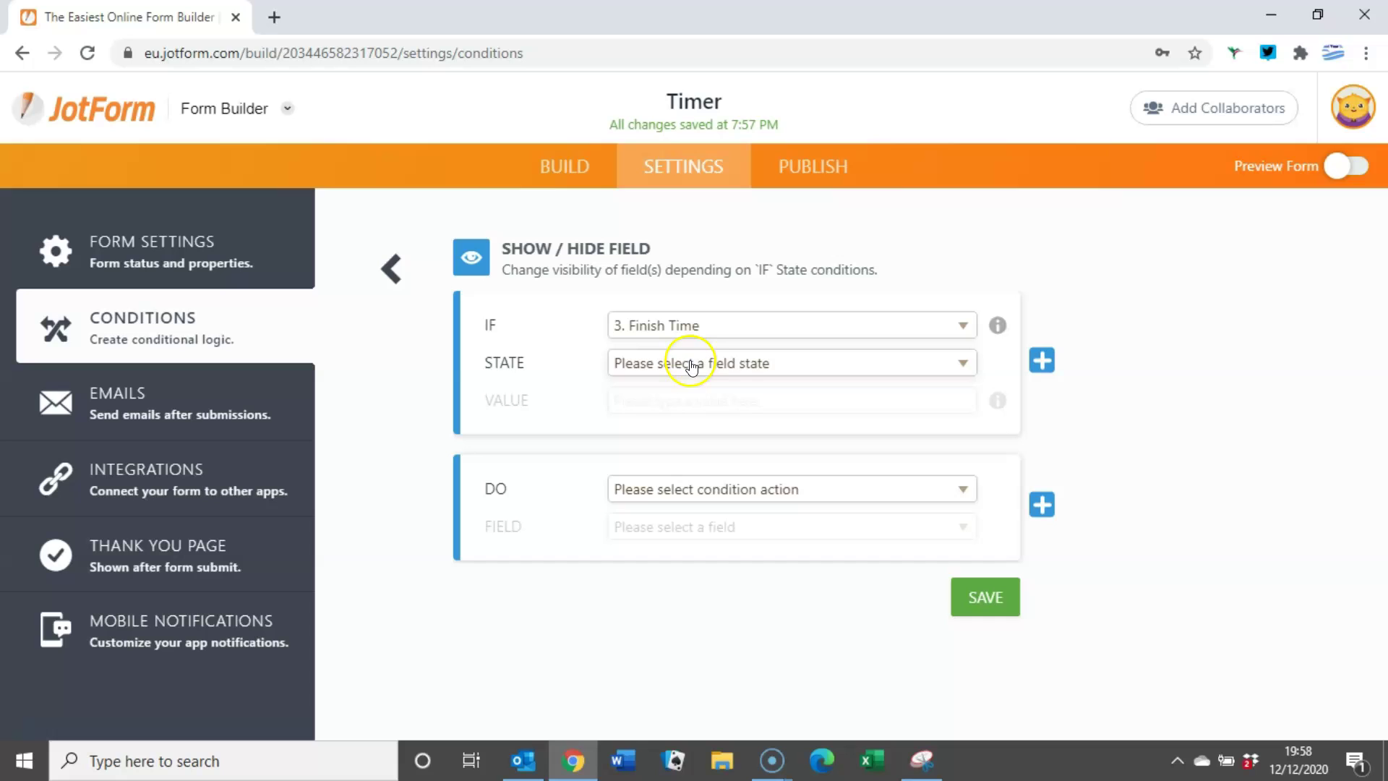
{"action": "left_click", "coordinate": [691, 361]}
{"action": "left_click", "coordinate": [661, 488]}
{"action": "left_click", "coordinate": [666, 399]}
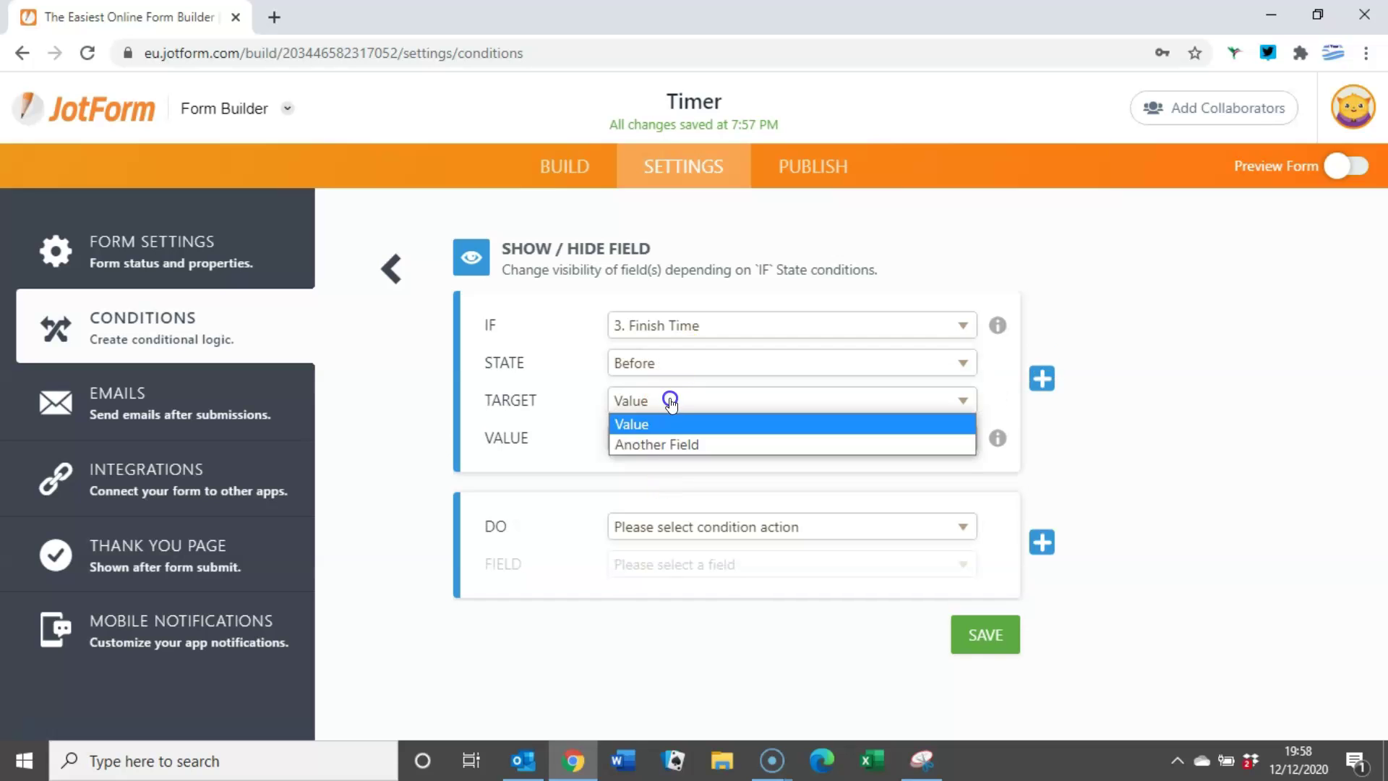
{"action": "left_click", "coordinate": [671, 444]}
{"action": "left_click", "coordinate": [669, 439]}
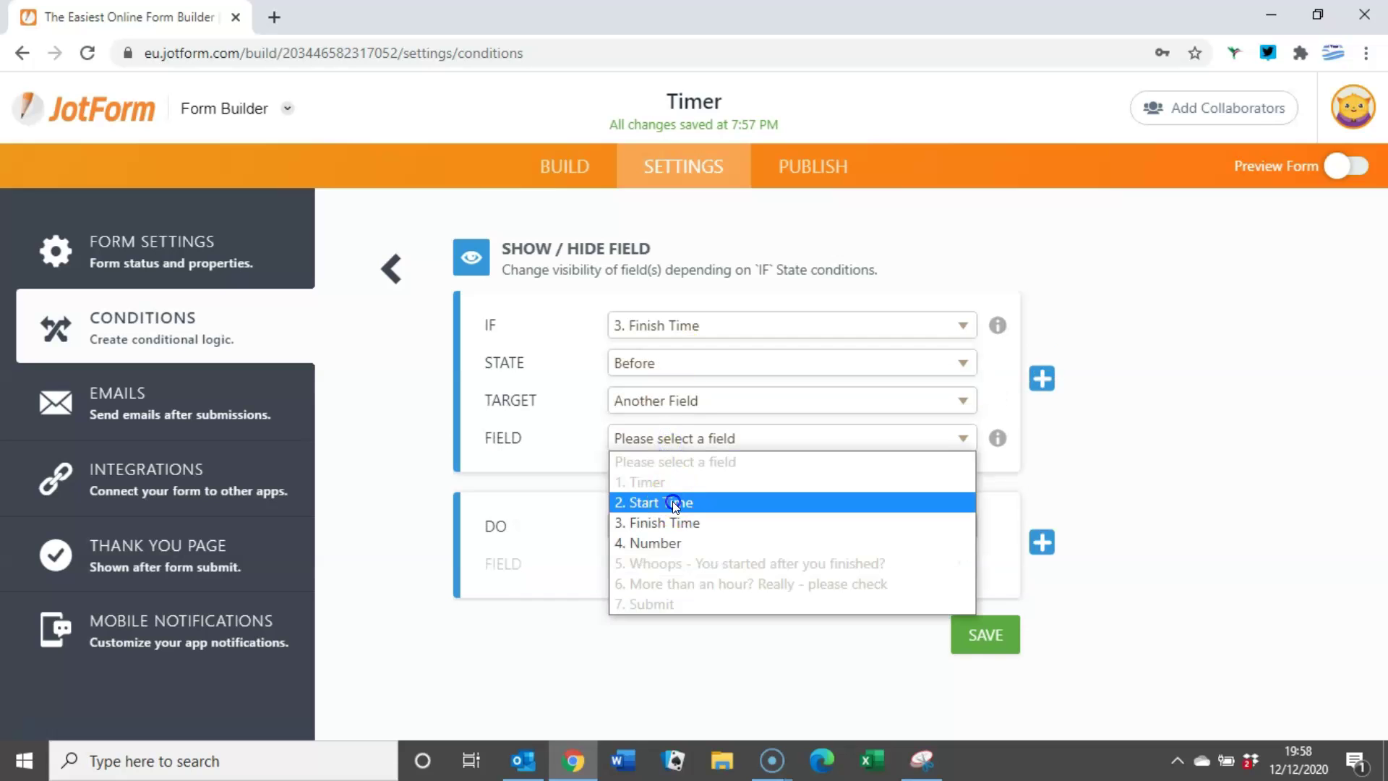
{"action": "left_click", "coordinate": [675, 501]}
Step: Make the condition hide the Submit button and save it
{"action": "left_click", "coordinate": [671, 528]}
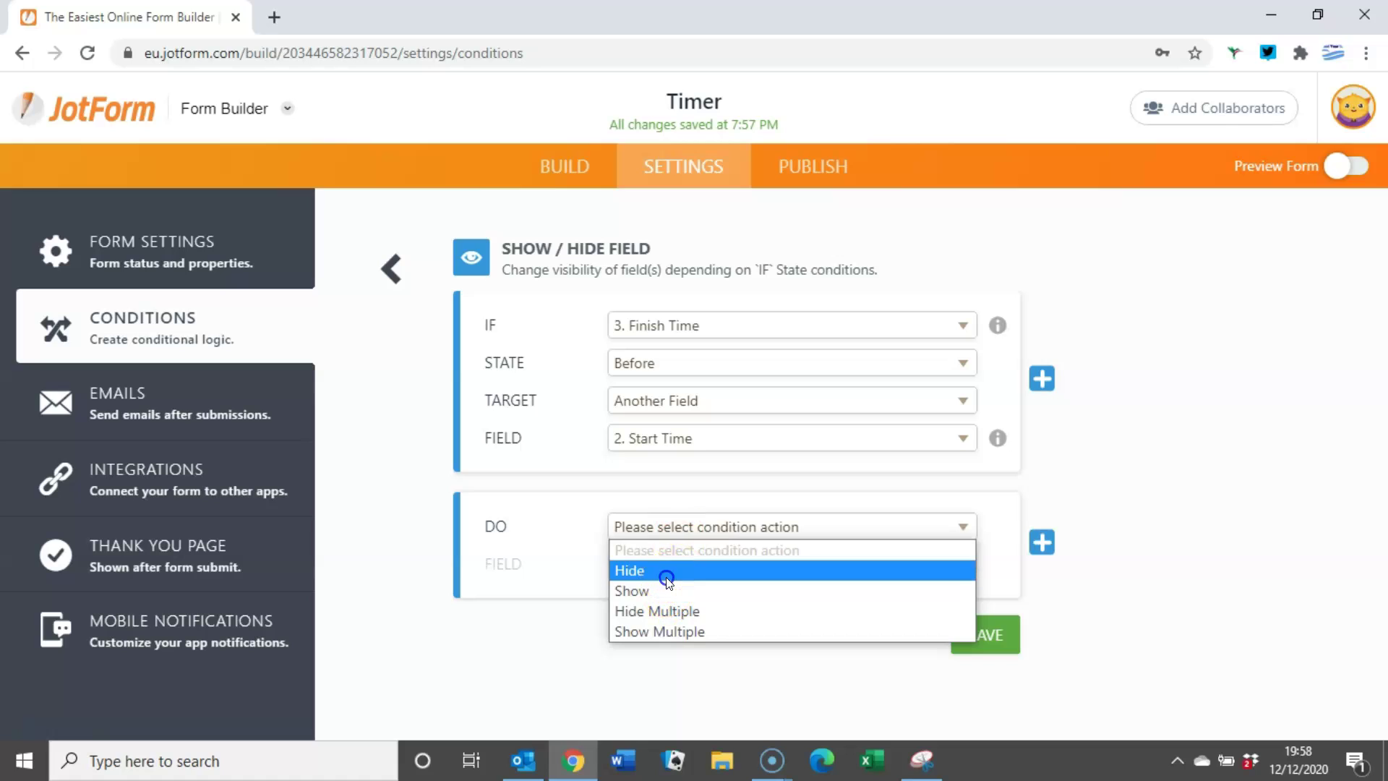
{"action": "left_click", "coordinate": [658, 571]}
{"action": "left_click", "coordinate": [672, 565]}
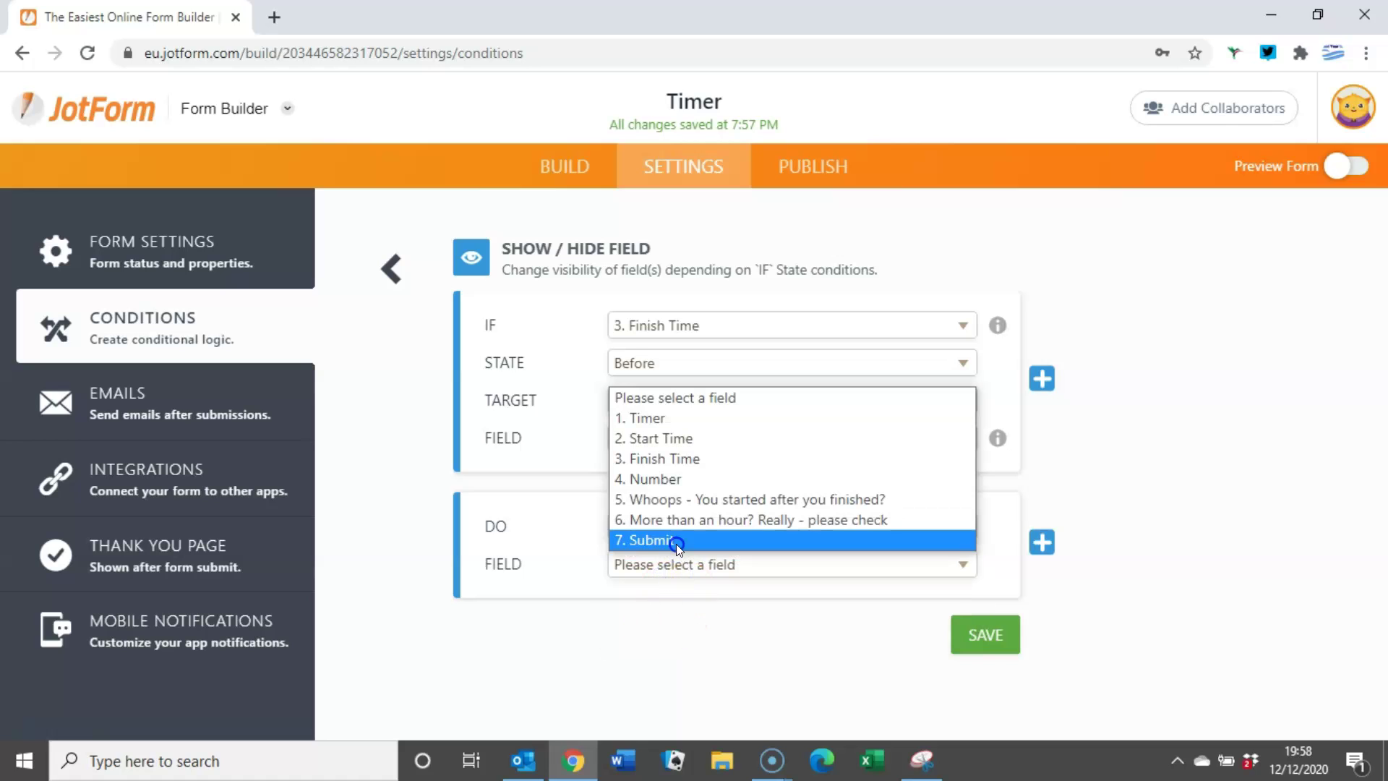
{"action": "left_click", "coordinate": [676, 543]}
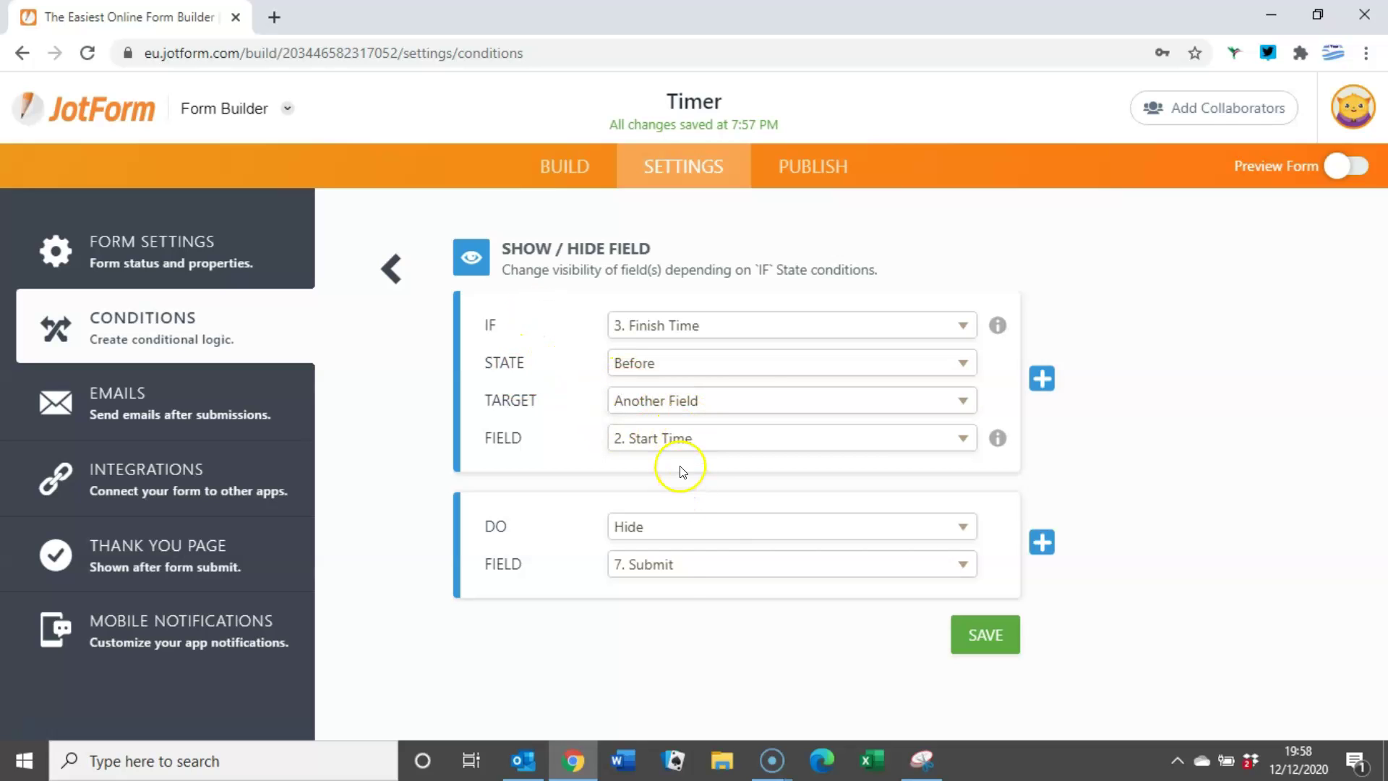
{"action": "left_click", "coordinate": [992, 633]}
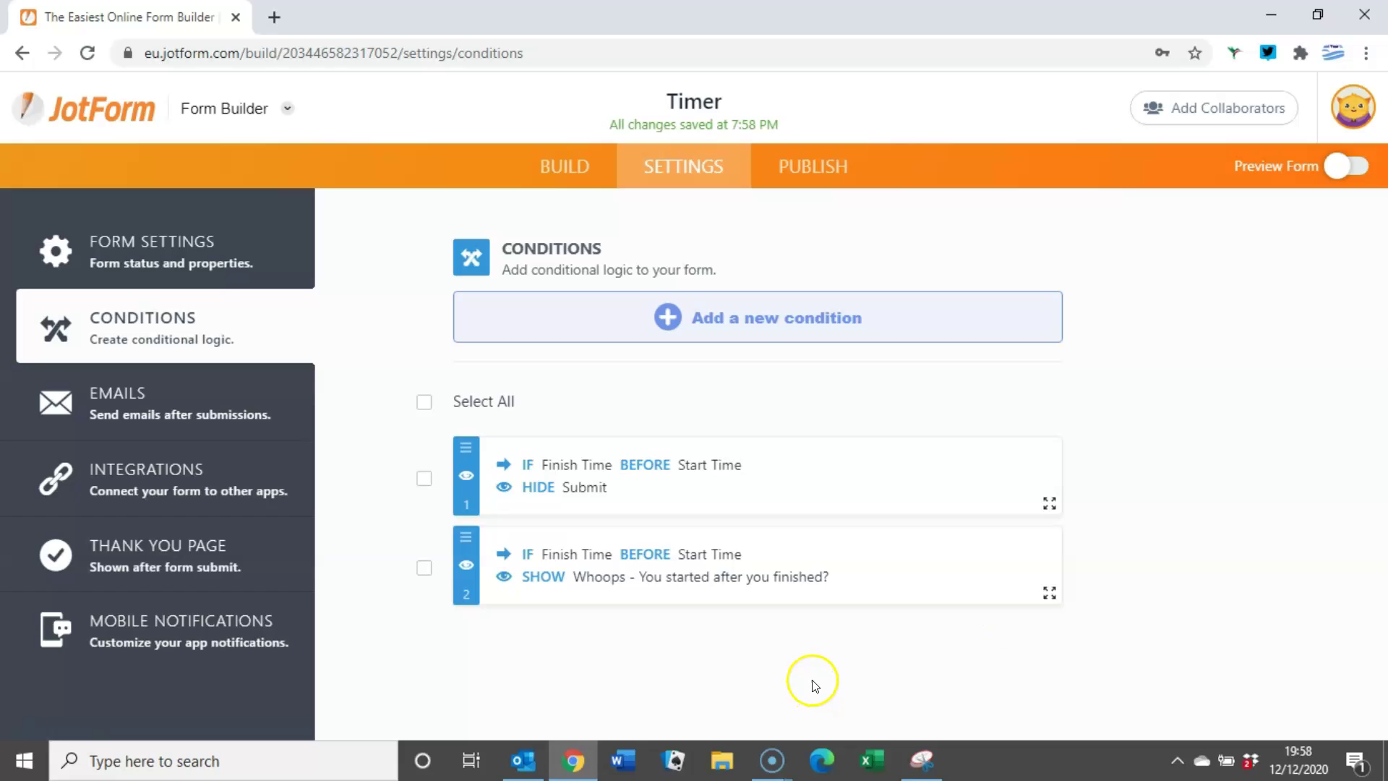
Step: Add a Calculate a field's value condition triggered when Finish Time Is Filled
{"action": "left_click", "coordinate": [55, 738]}
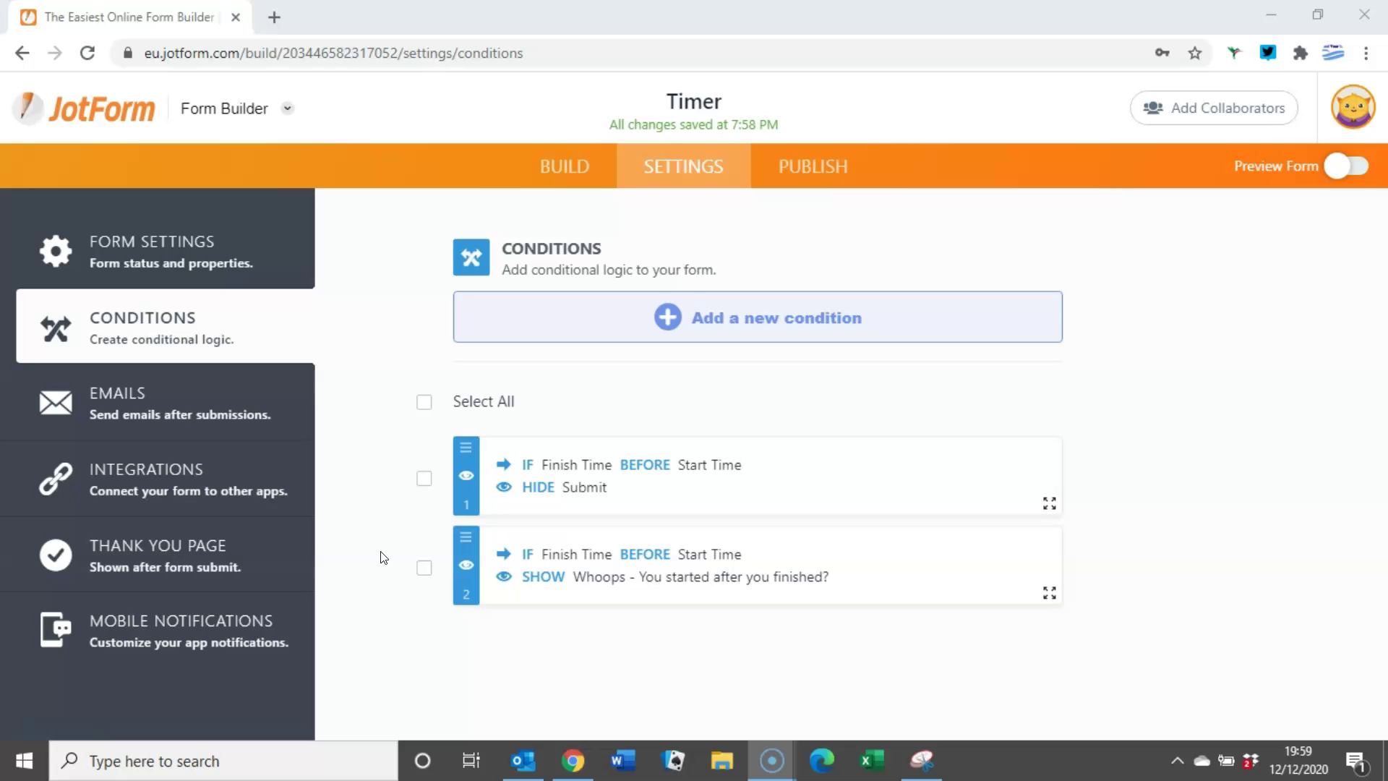
{"action": "left_click", "coordinate": [700, 322]}
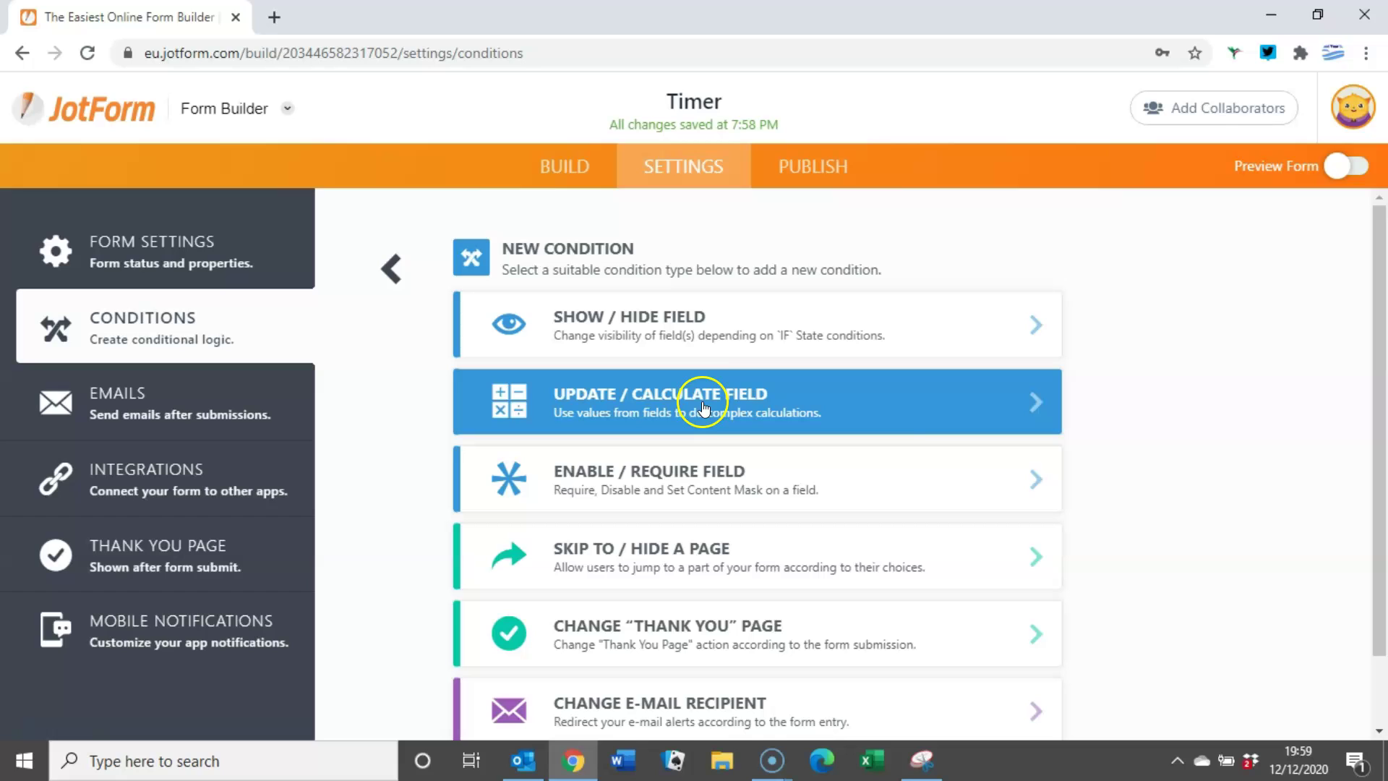
{"action": "left_click", "coordinate": [913, 396]}
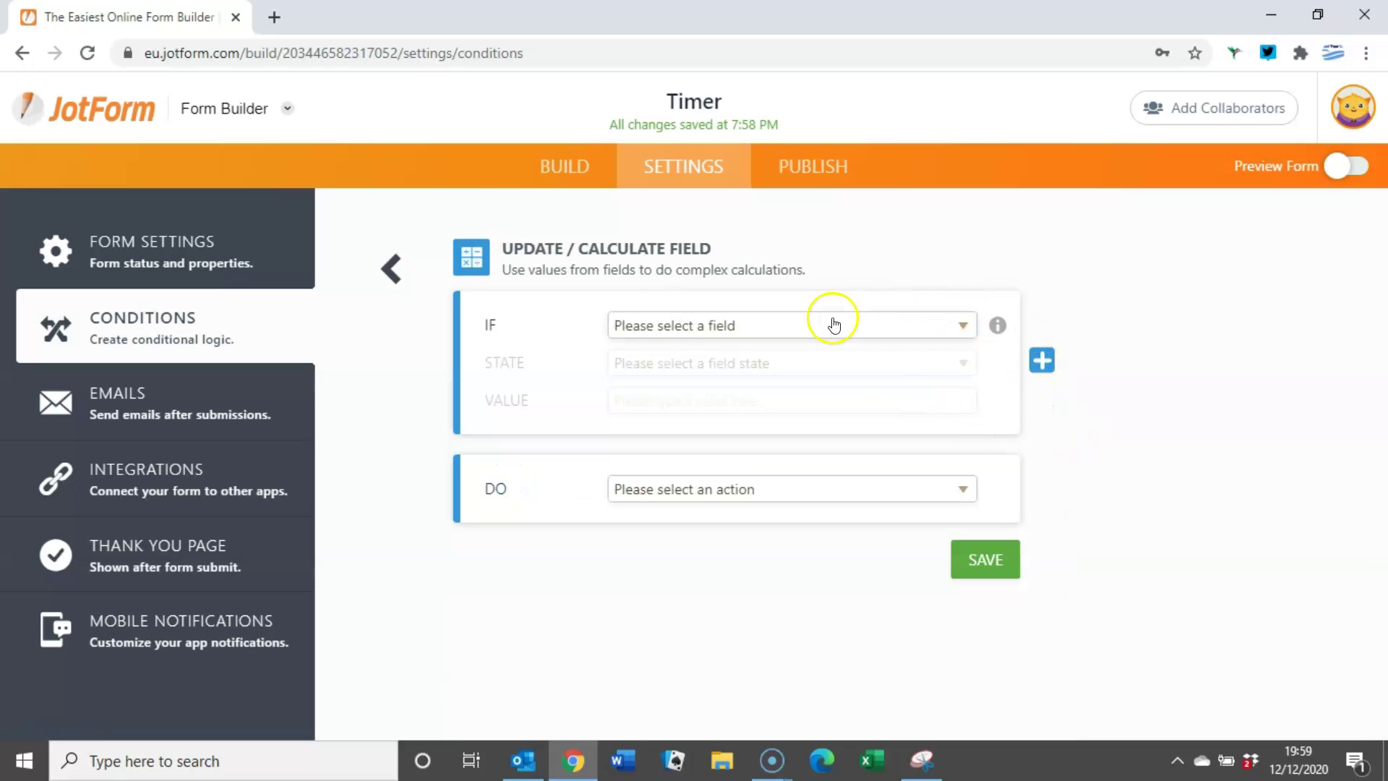
{"action": "left_click", "coordinate": [720, 326]}
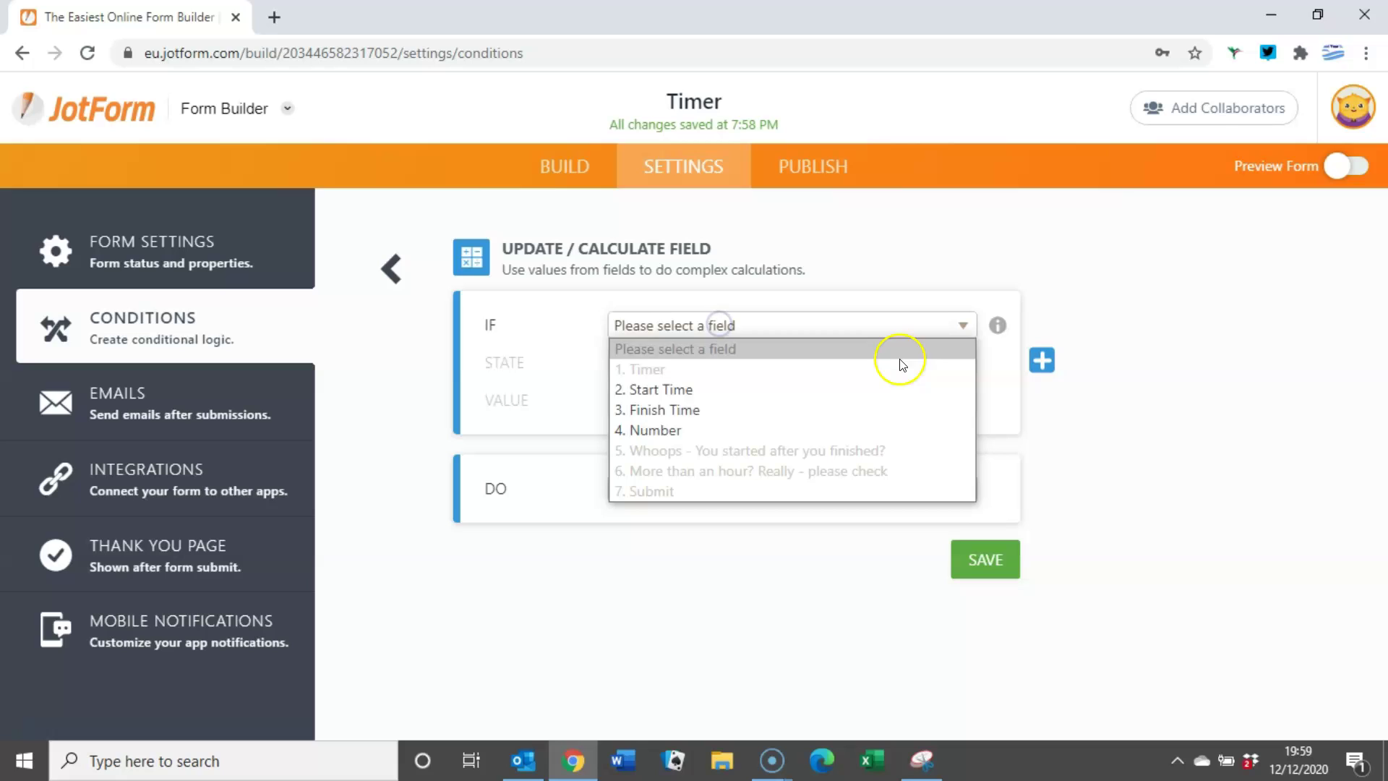
{"action": "left_click", "coordinate": [719, 410]}
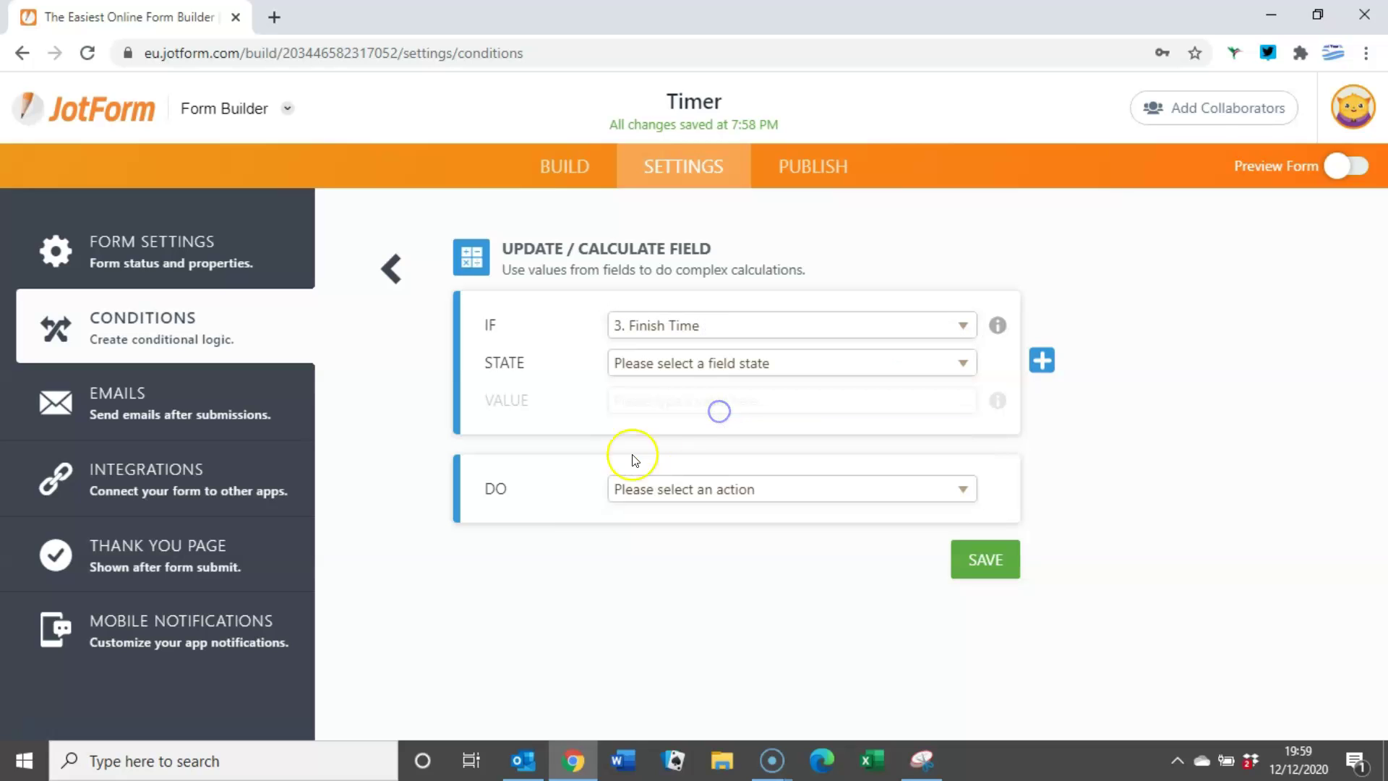
{"action": "left_click", "coordinate": [695, 373]}
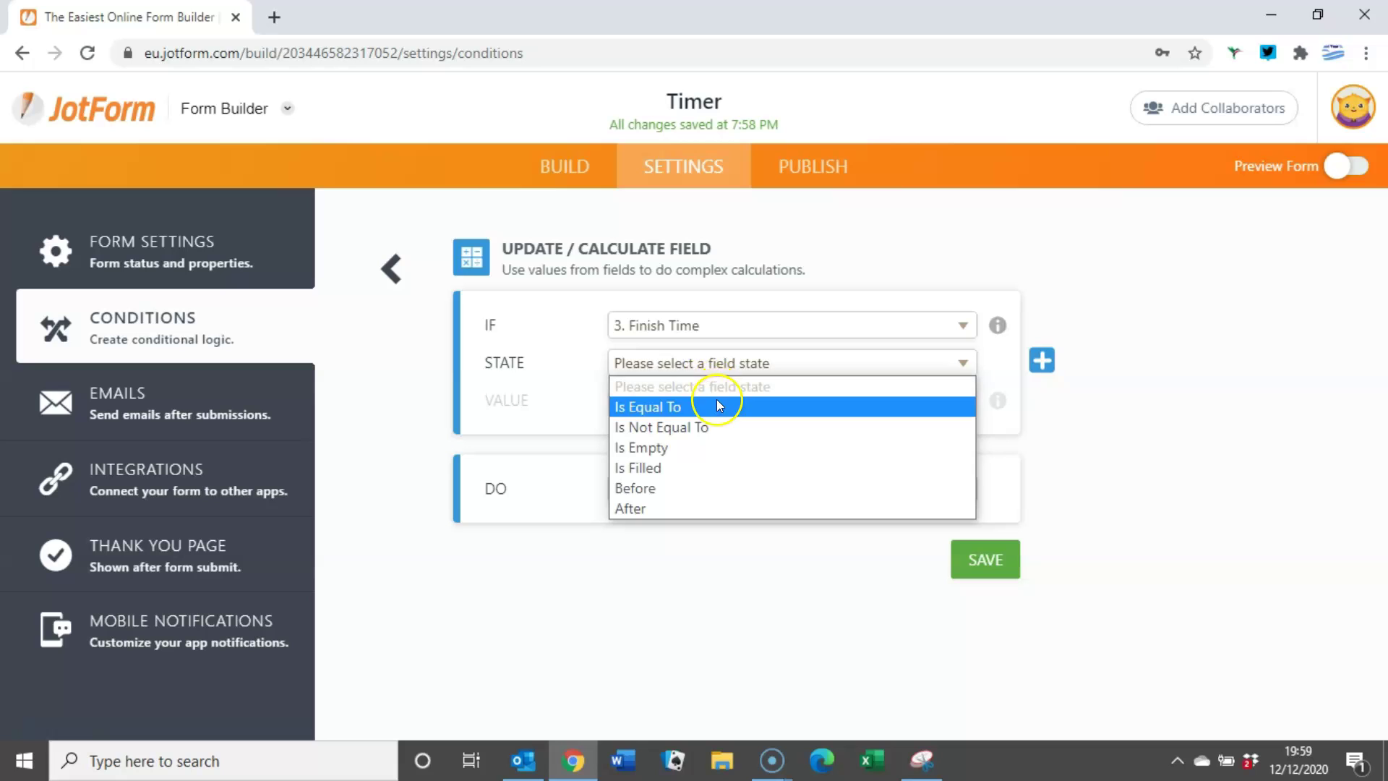
{"action": "left_click", "coordinate": [688, 467]}
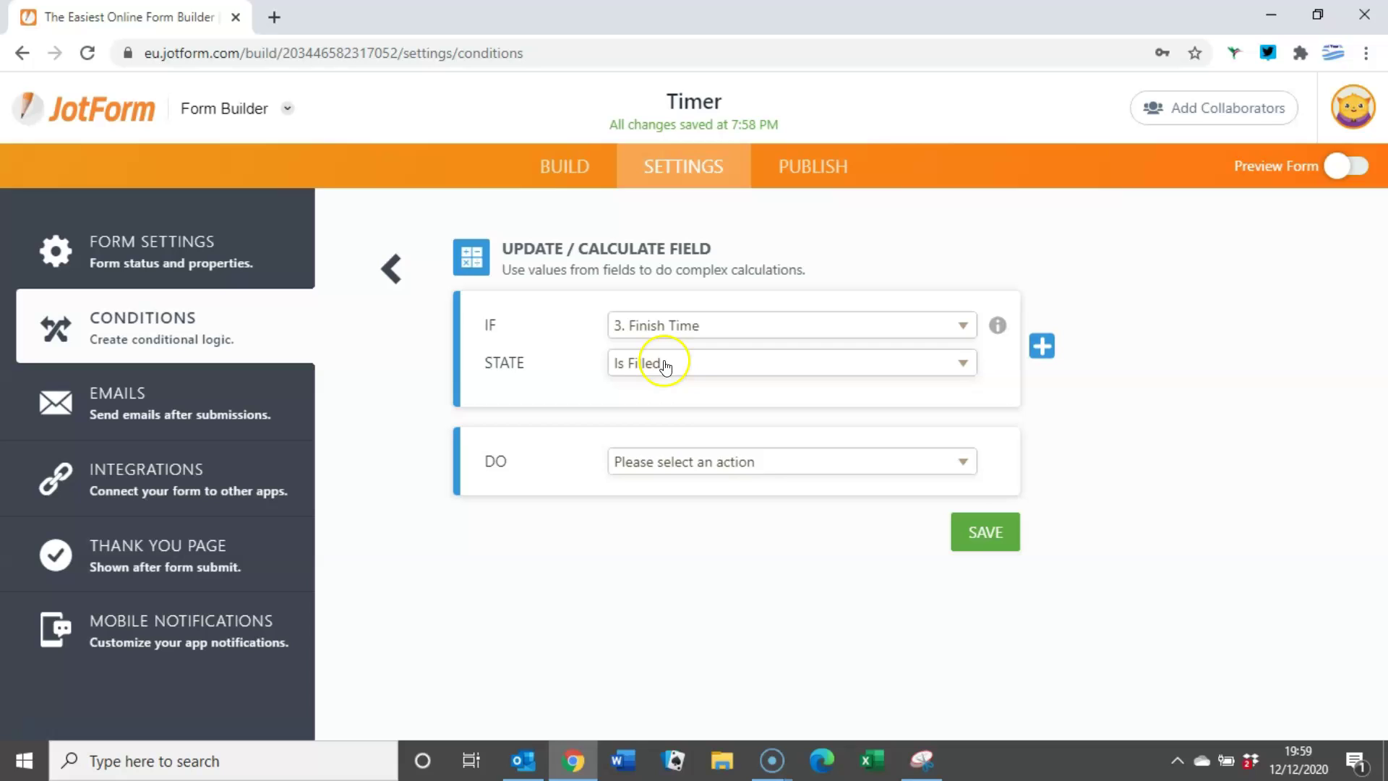
Step: Build the formula Finish Time - Start Time
{"action": "left_click", "coordinate": [749, 458]}
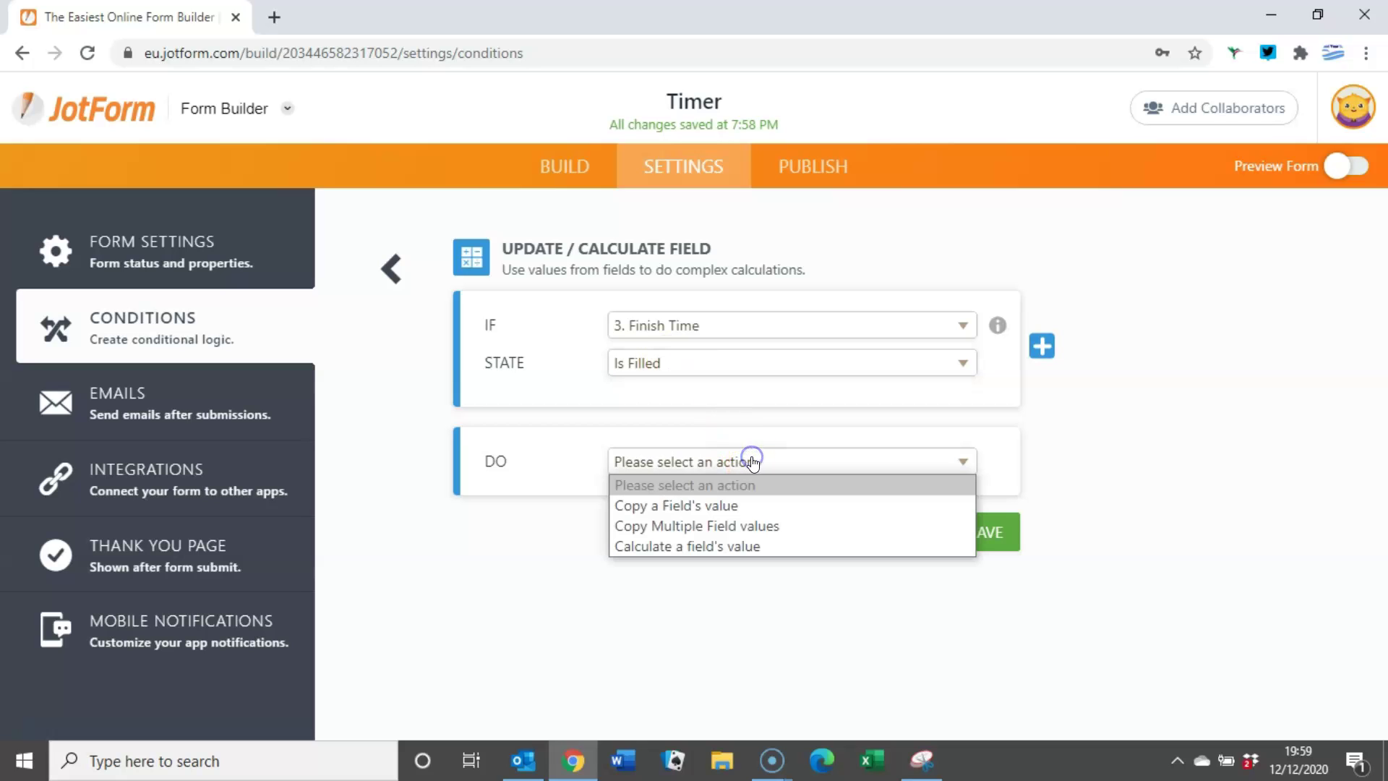
{"action": "left_click", "coordinate": [740, 545]}
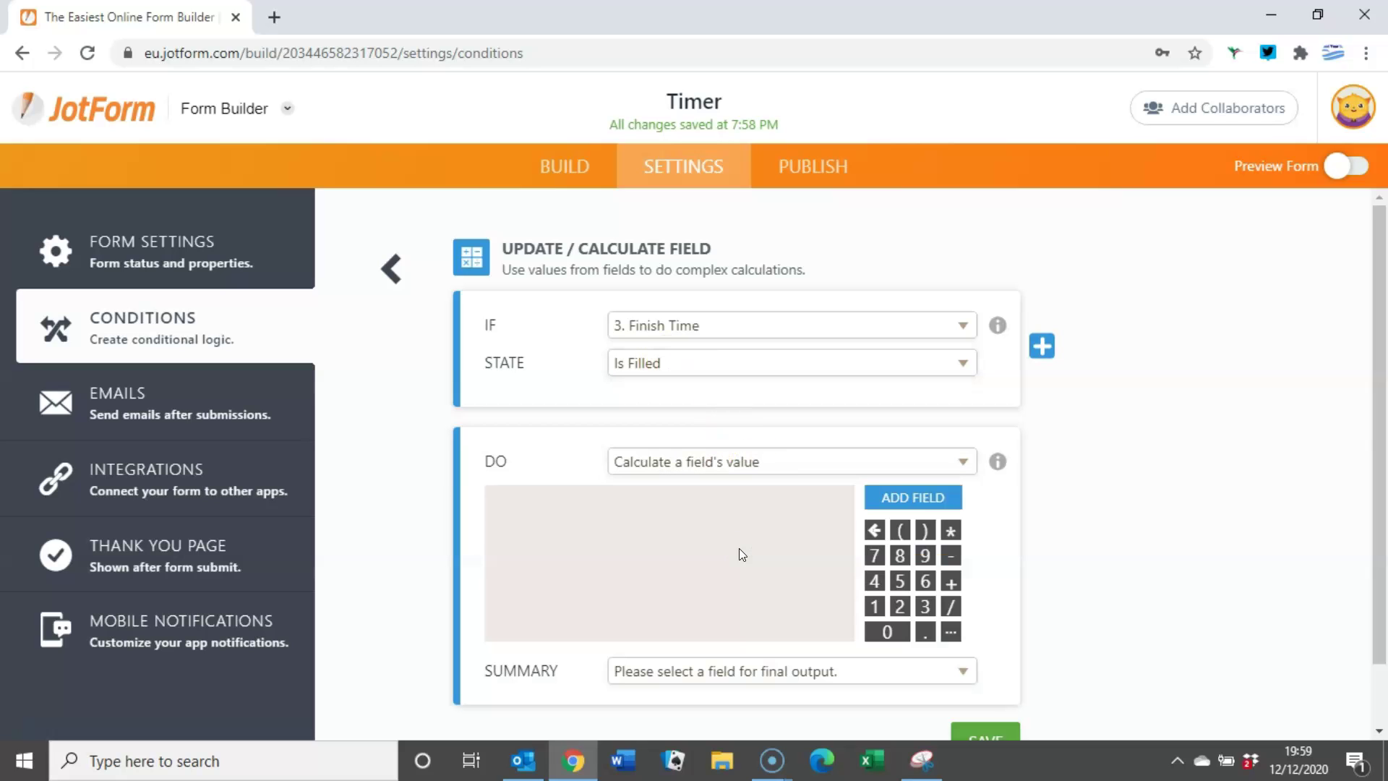
{"action": "left_click", "coordinate": [904, 497]}
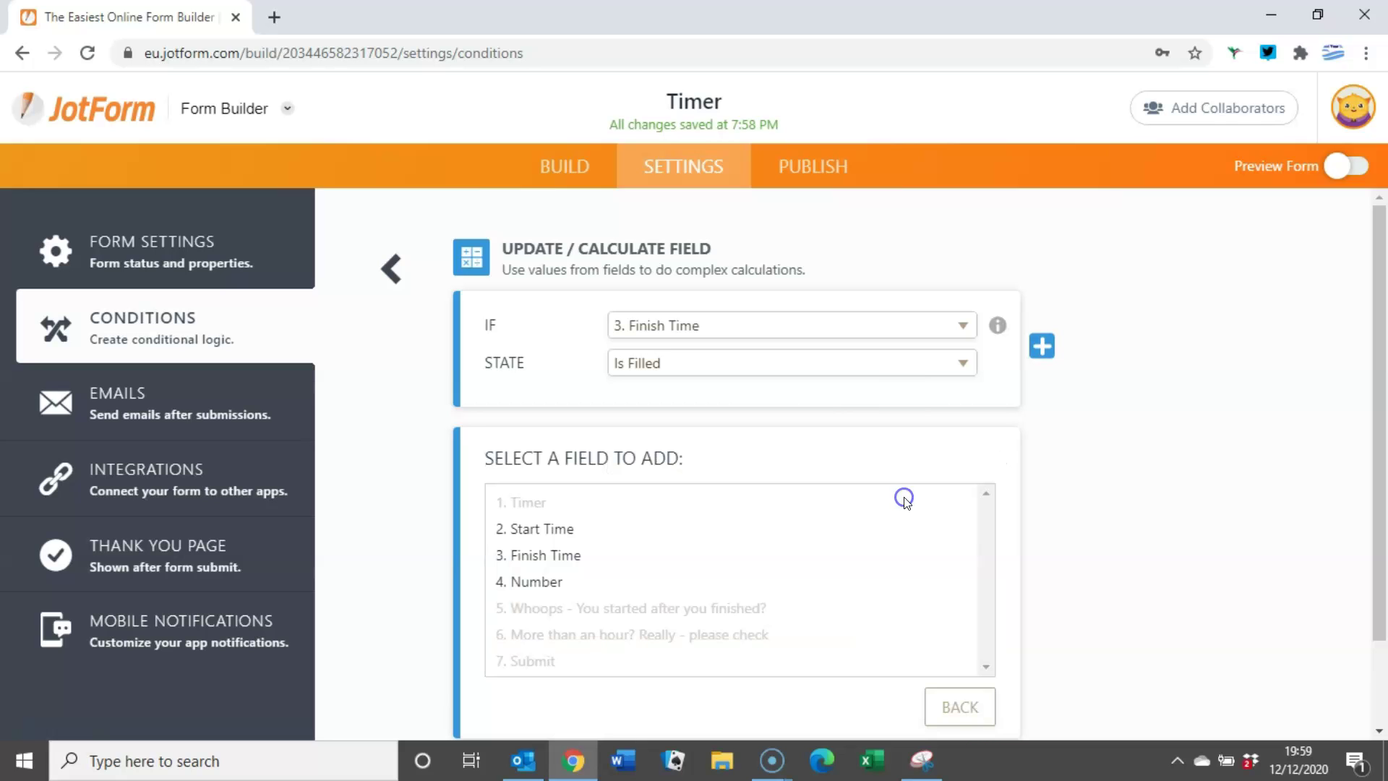
{"action": "left_click", "coordinate": [561, 556]}
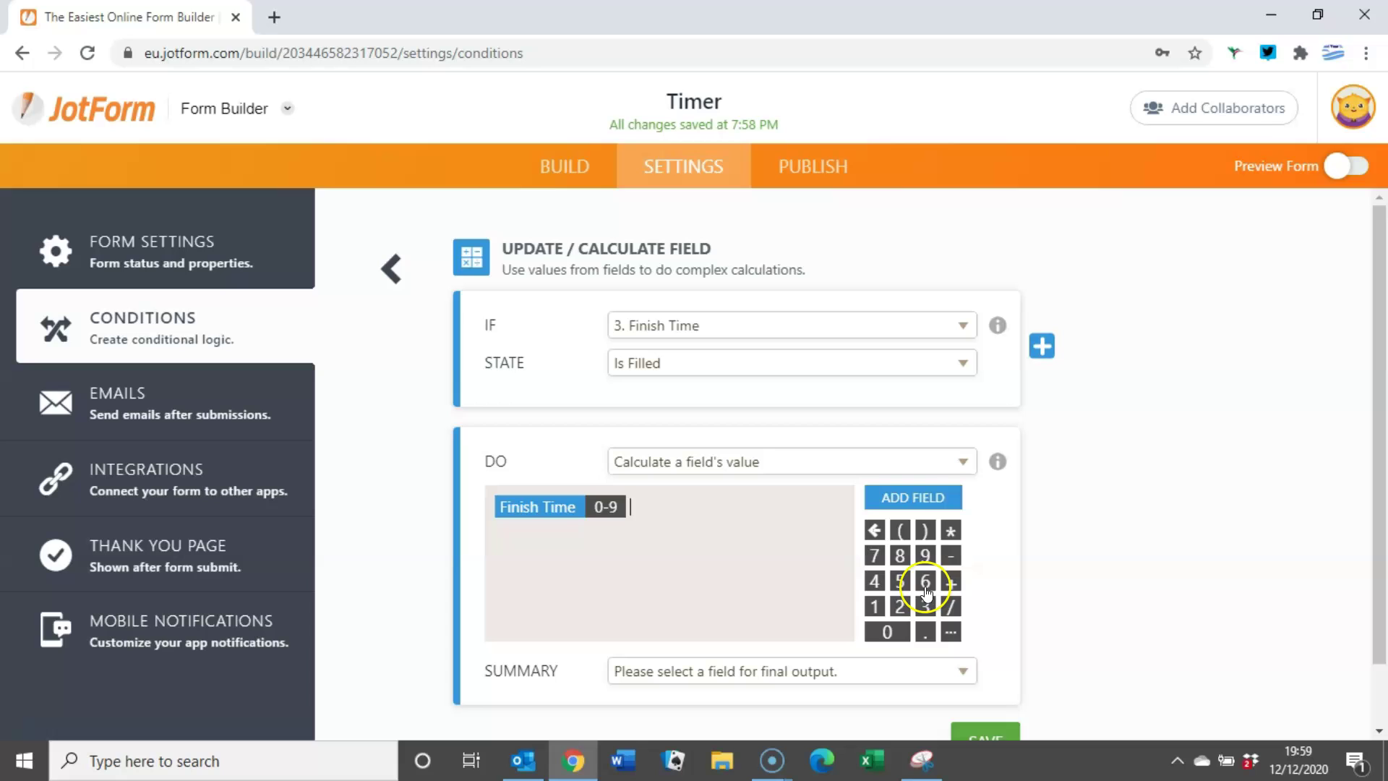
{"action": "left_click", "coordinate": [951, 555]}
{"action": "left_click", "coordinate": [924, 504]}
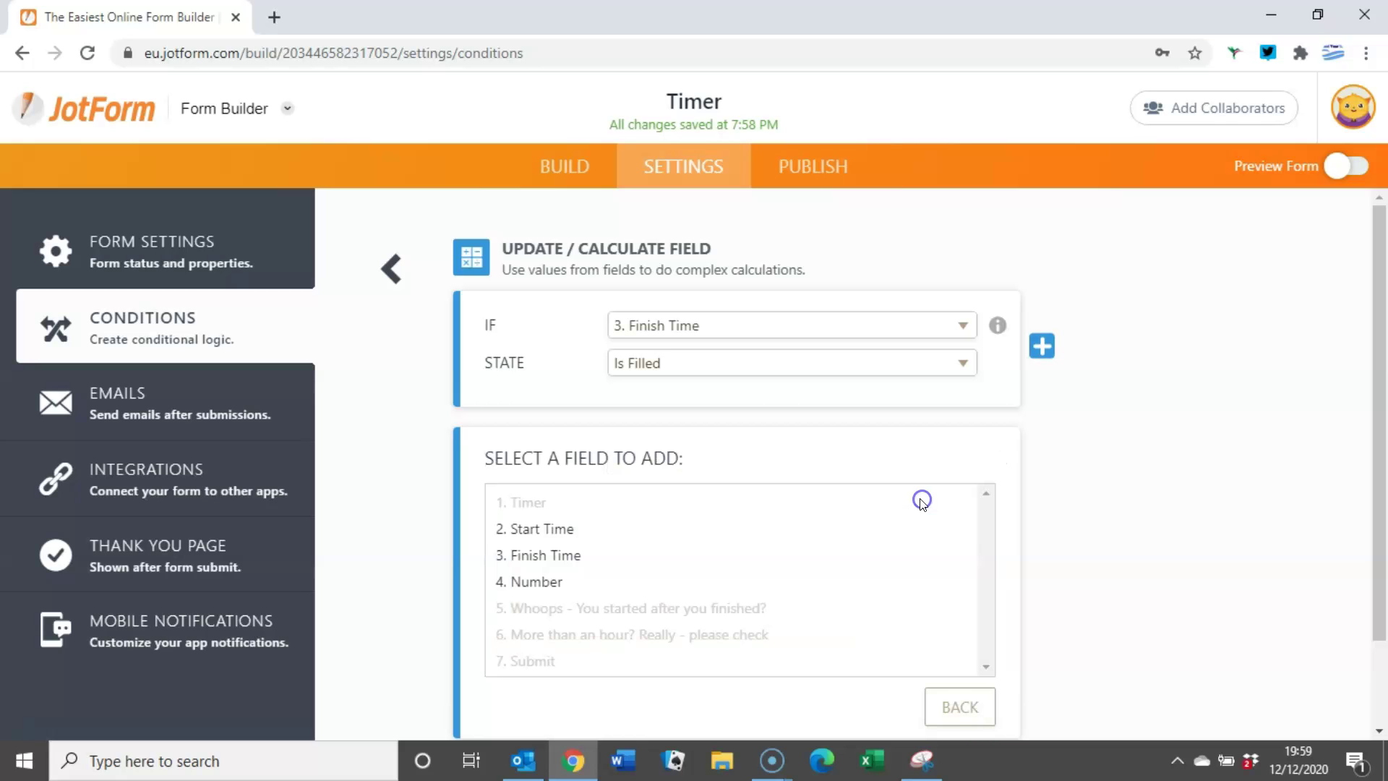
{"action": "left_click", "coordinate": [590, 533]}
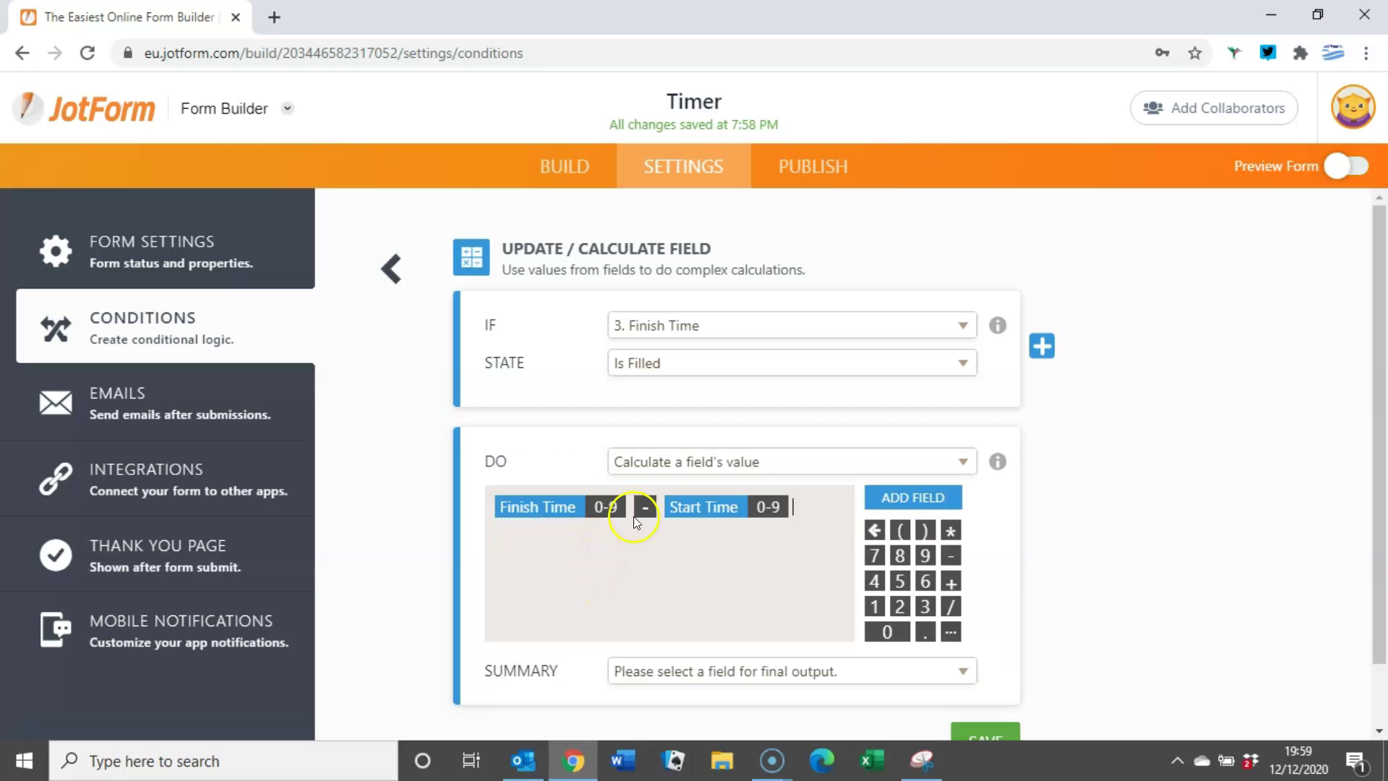
Step: Store the calculation result in the Number field and save the condition
{"action": "scroll", "coordinate": [1027, 589], "scroll_direction": "down", "scroll_amount": 1}
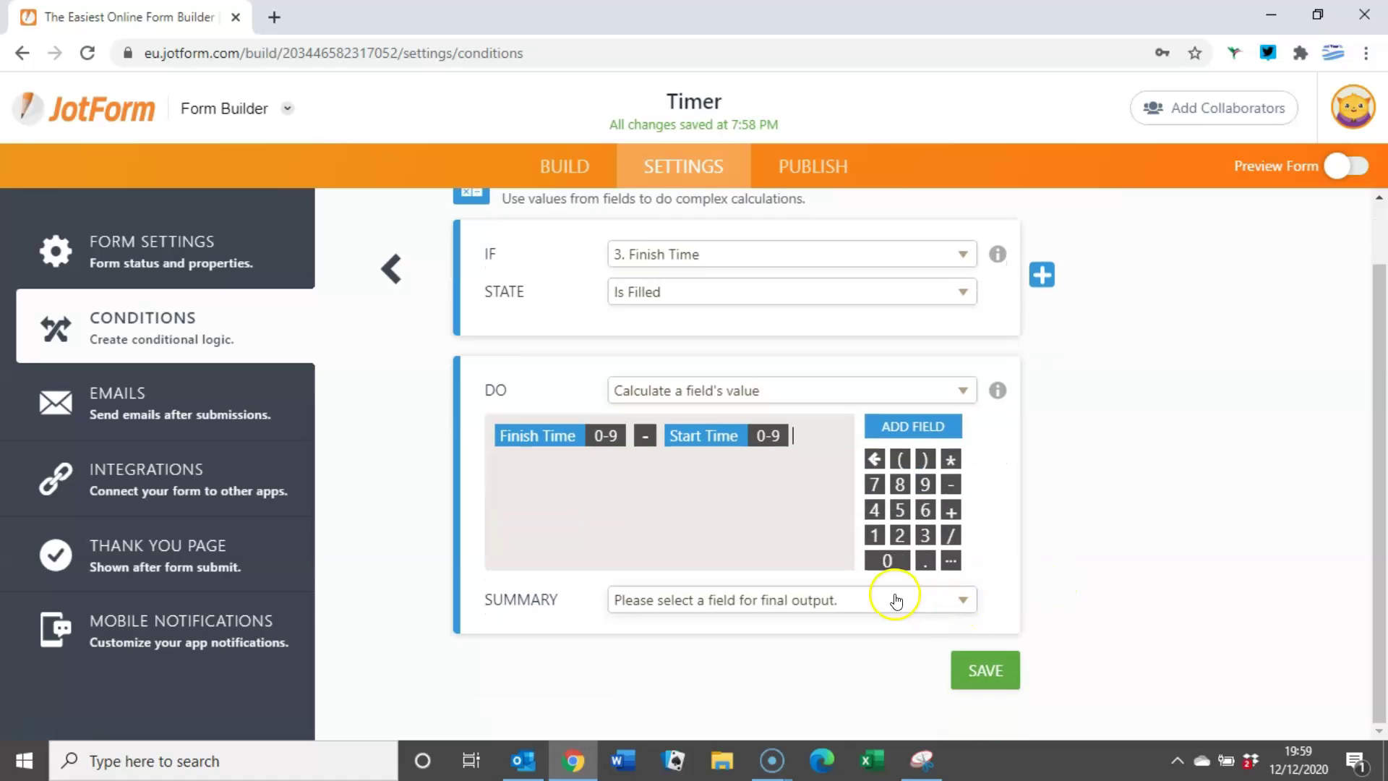
{"action": "left_click", "coordinate": [897, 600]}
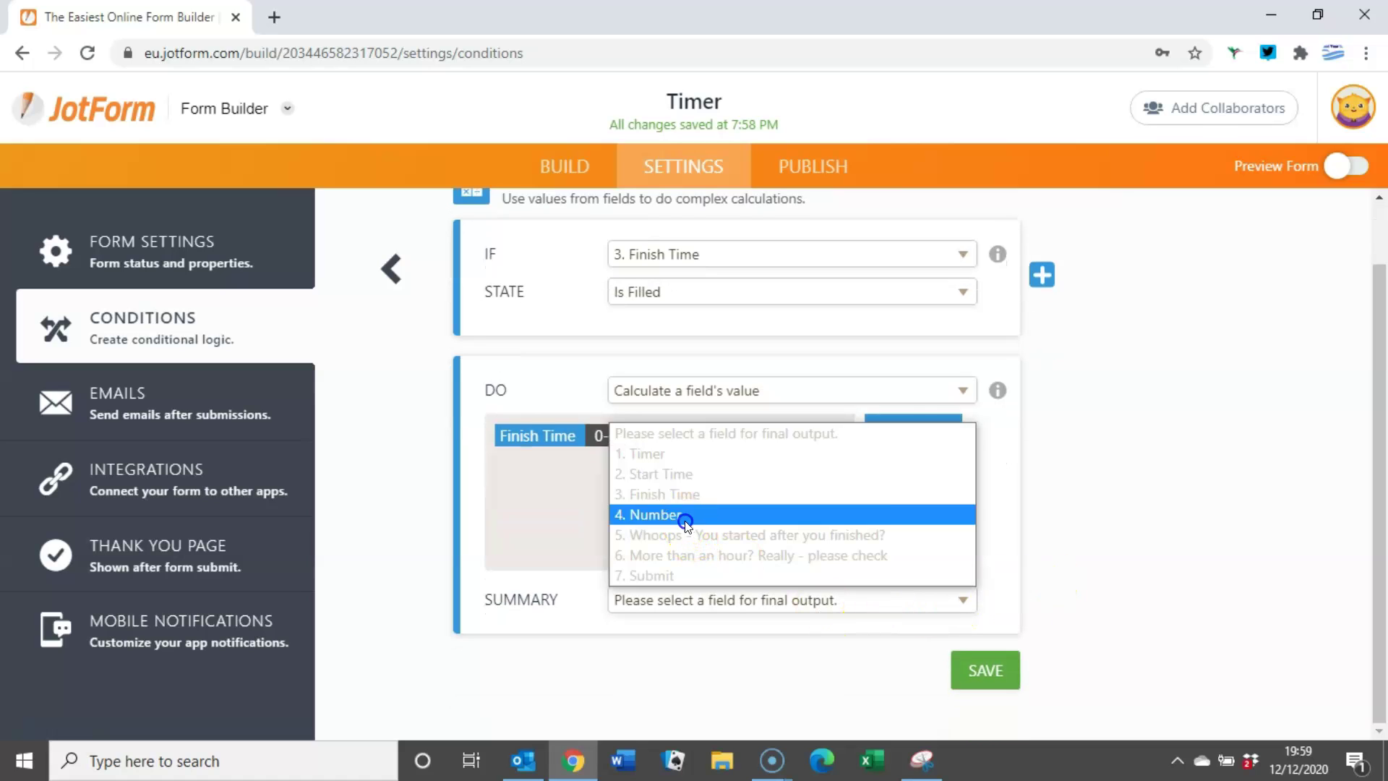
{"action": "left_click", "coordinate": [686, 517]}
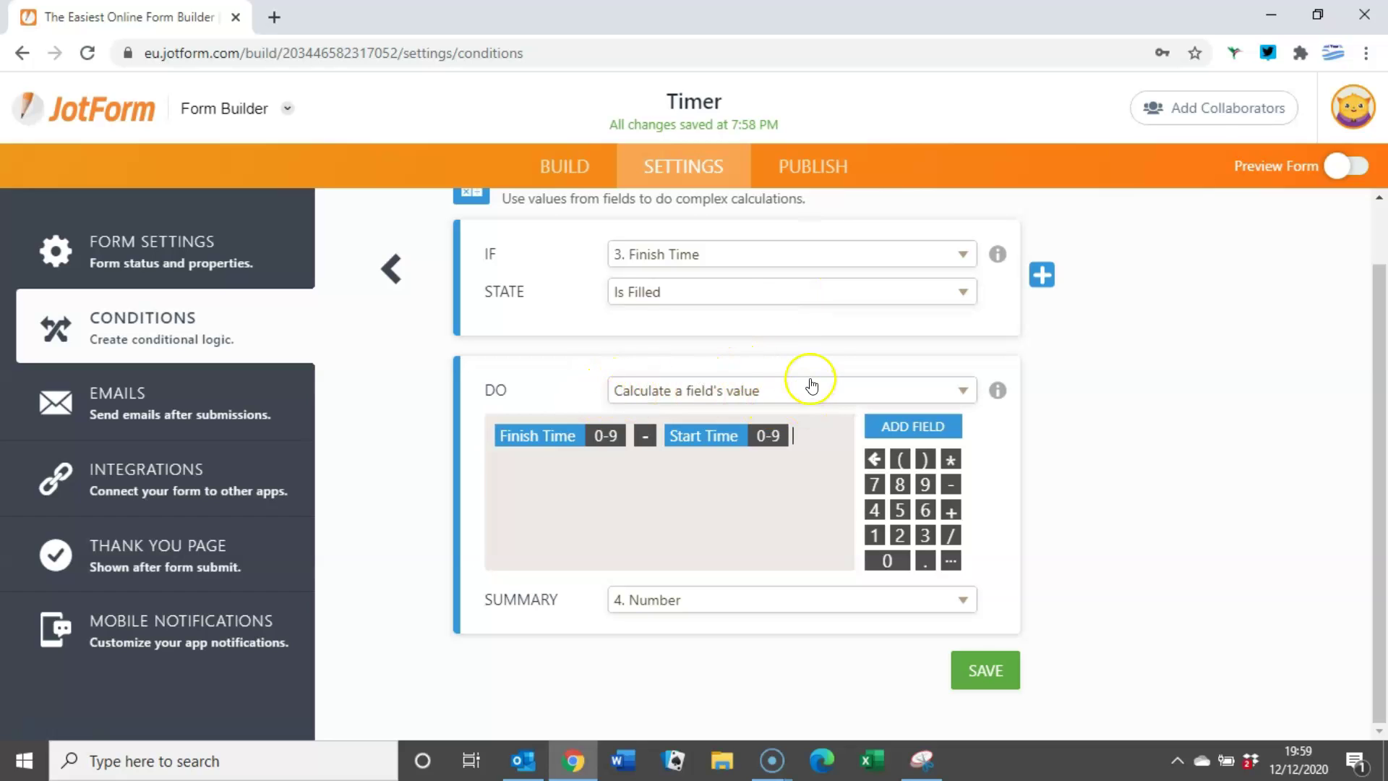
{"action": "left_click", "coordinate": [711, 435]}
{"action": "left_click", "coordinate": [986, 673]}
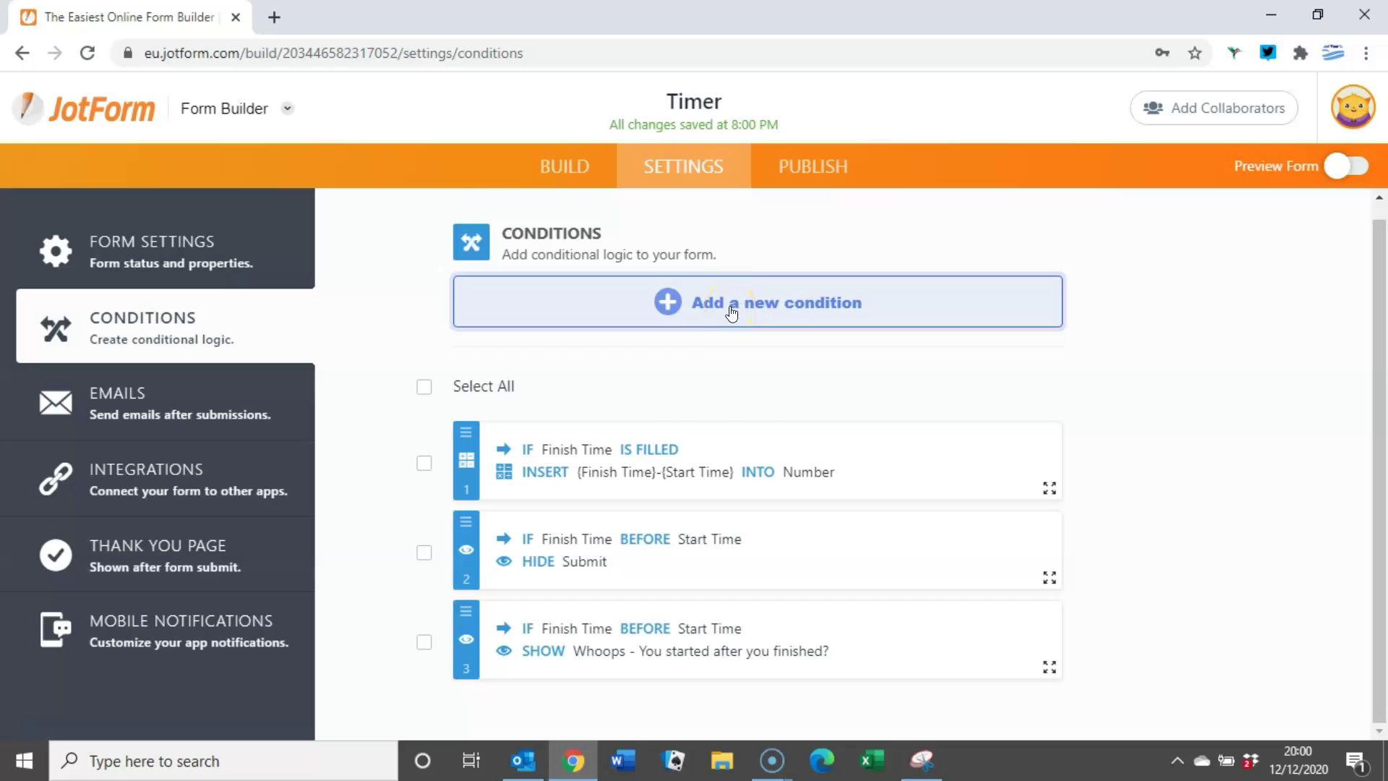
Step: Add a Show/Hide Field condition: IF Number is Greater Than 1
{"action": "left_click", "coordinate": [731, 309]}
{"action": "left_click", "coordinate": [718, 266]}
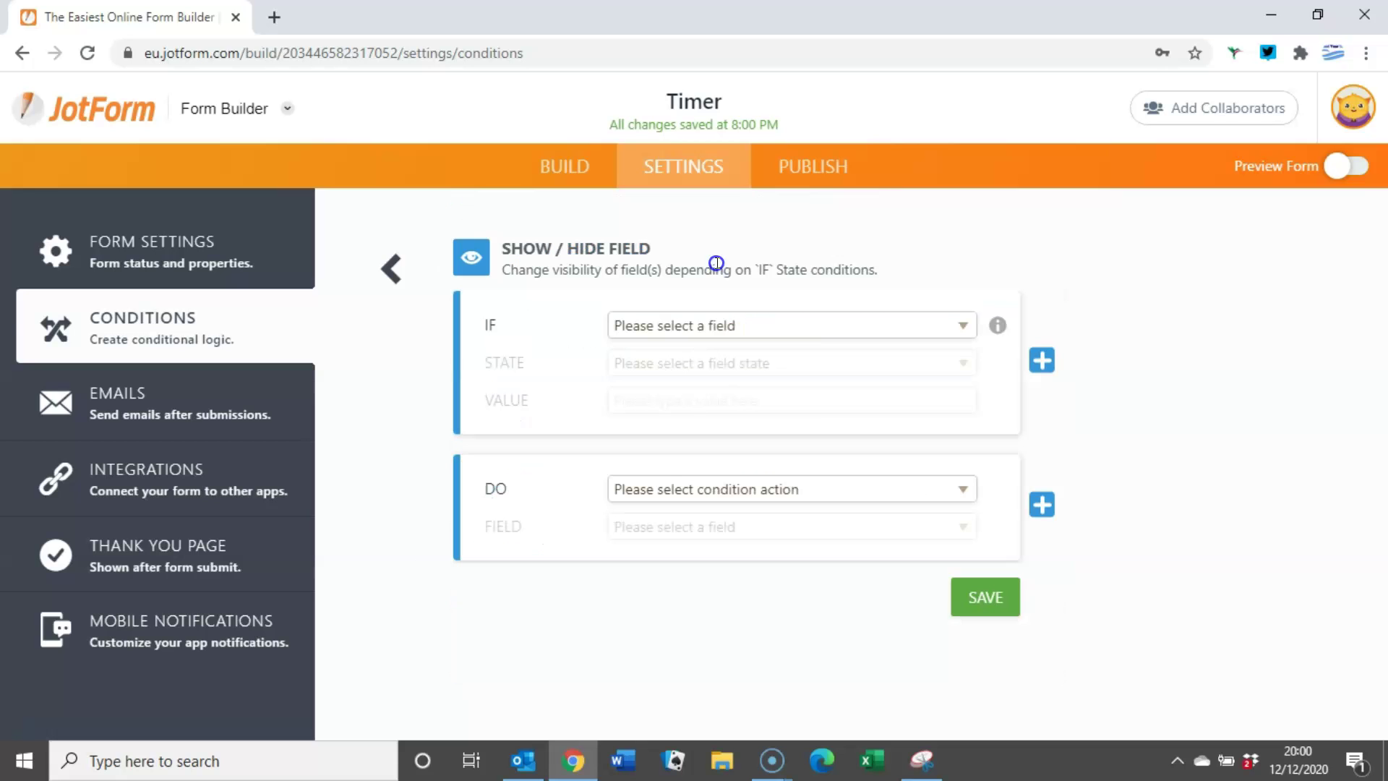
{"action": "left_click", "coordinate": [739, 329]}
{"action": "left_click", "coordinate": [738, 330]}
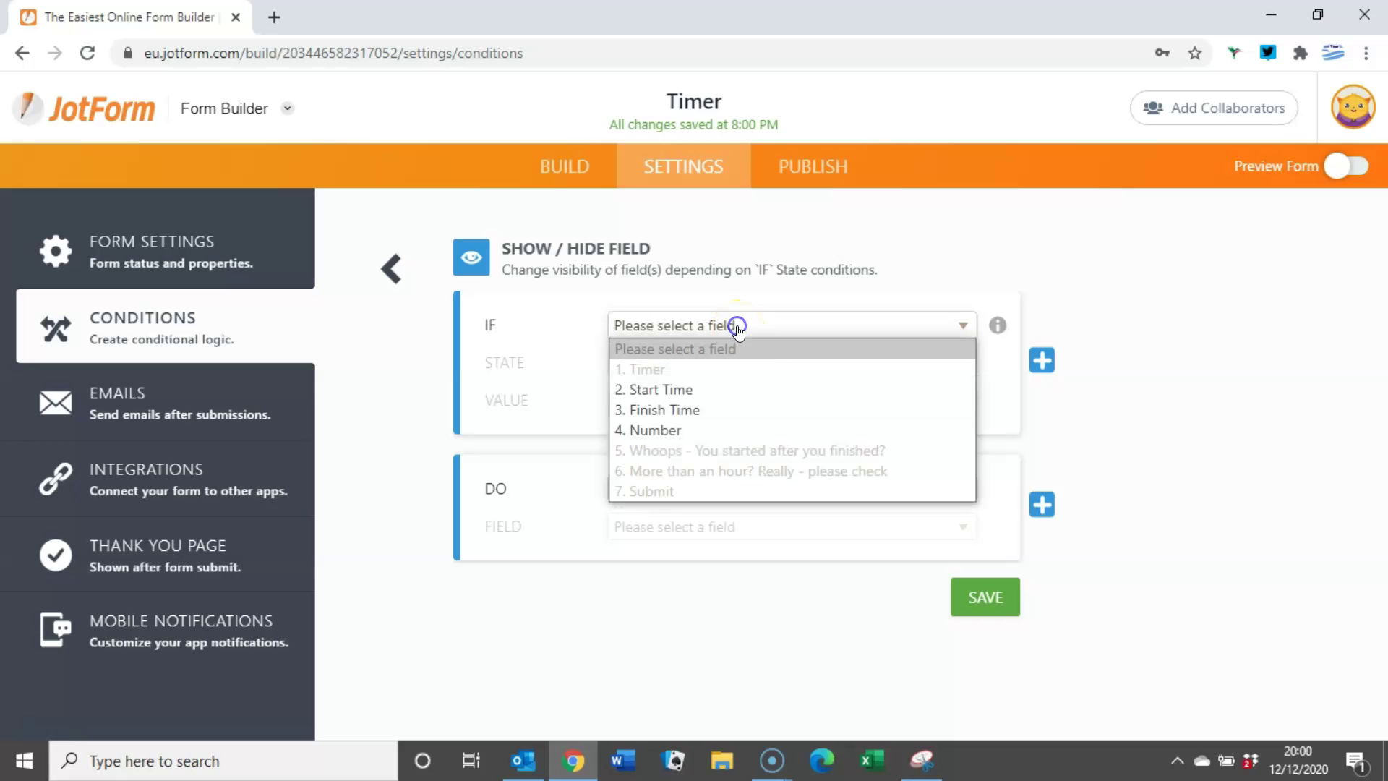
{"action": "left_click", "coordinate": [692, 429]}
{"action": "left_click", "coordinate": [694, 368]}
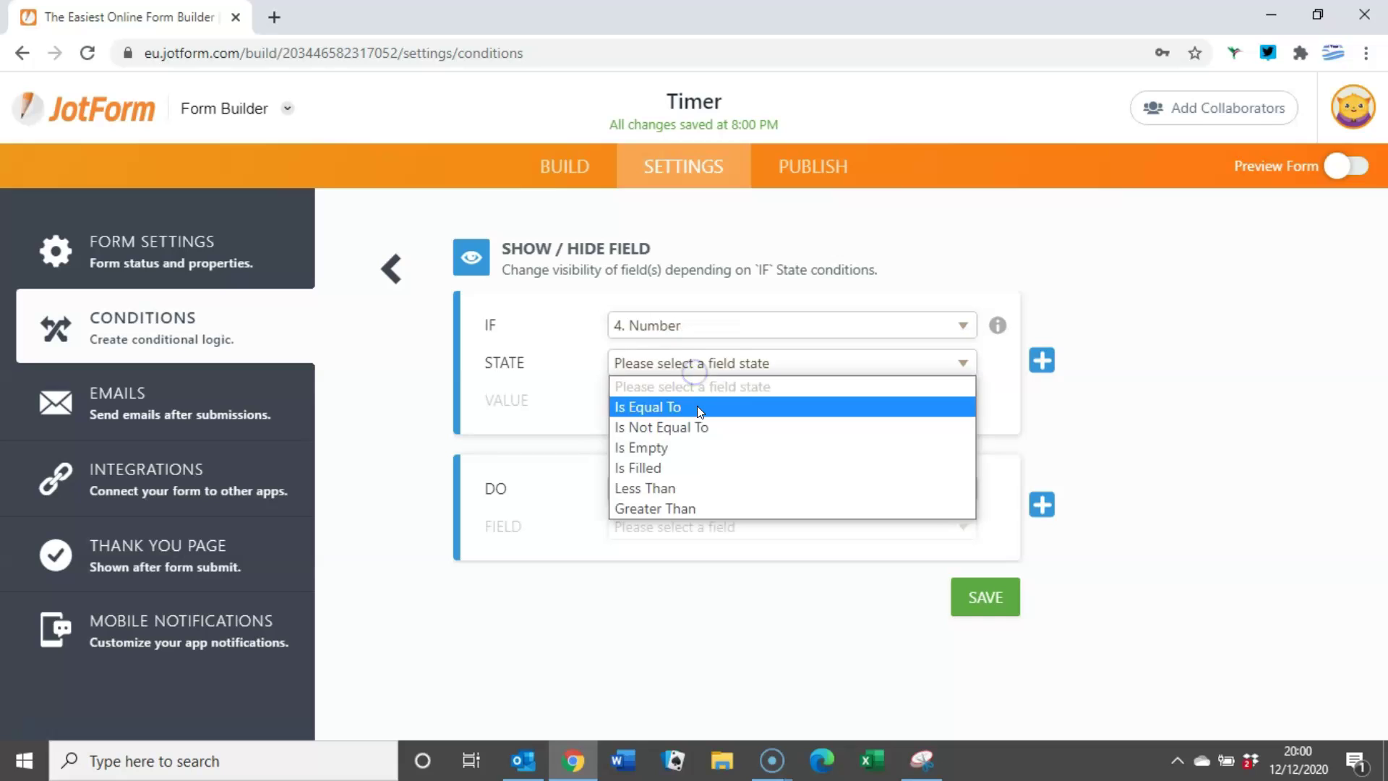
{"action": "left_click", "coordinate": [689, 509]}
{"action": "left_click", "coordinate": [676, 440]}
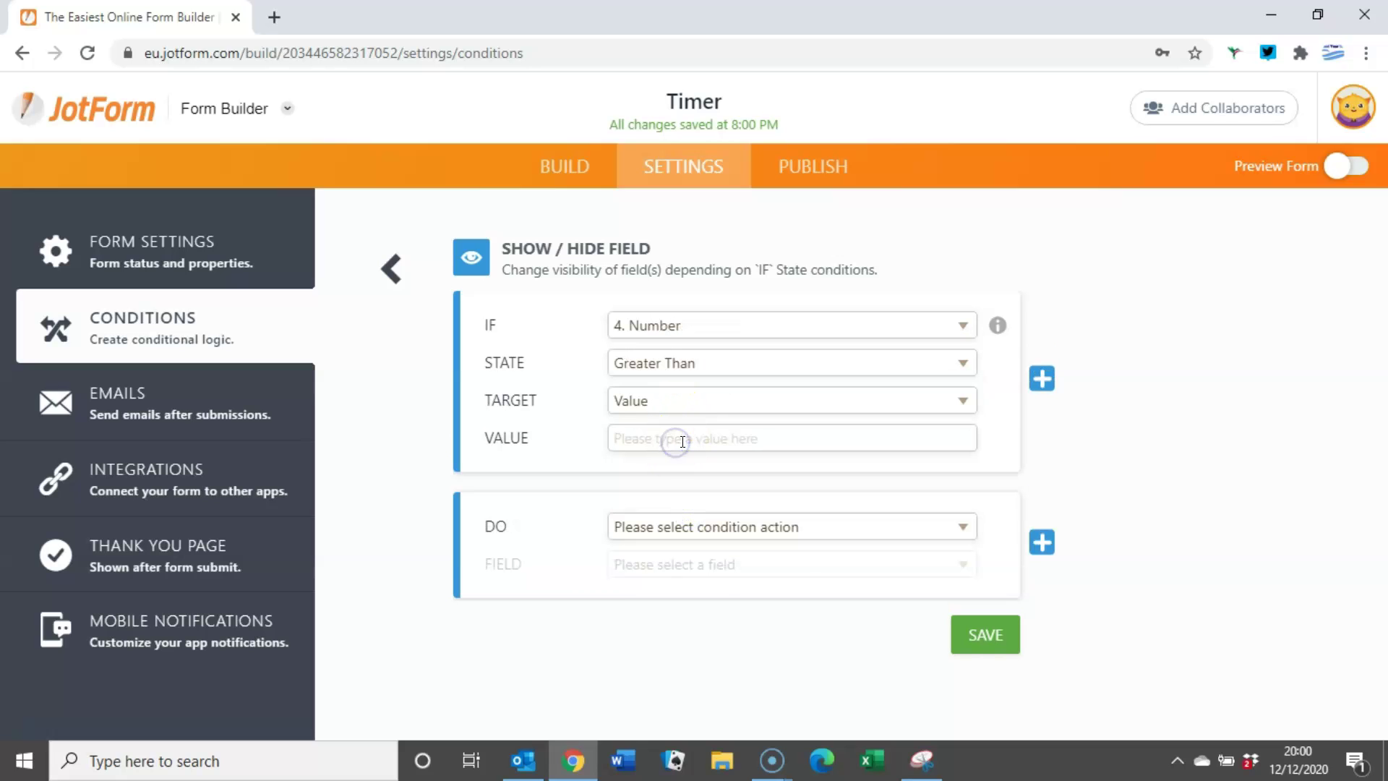
{"action": "type", "text": "1"}
Step: Make the rule show the More than an hour warning and save it
{"action": "left_click", "coordinate": [732, 527]}
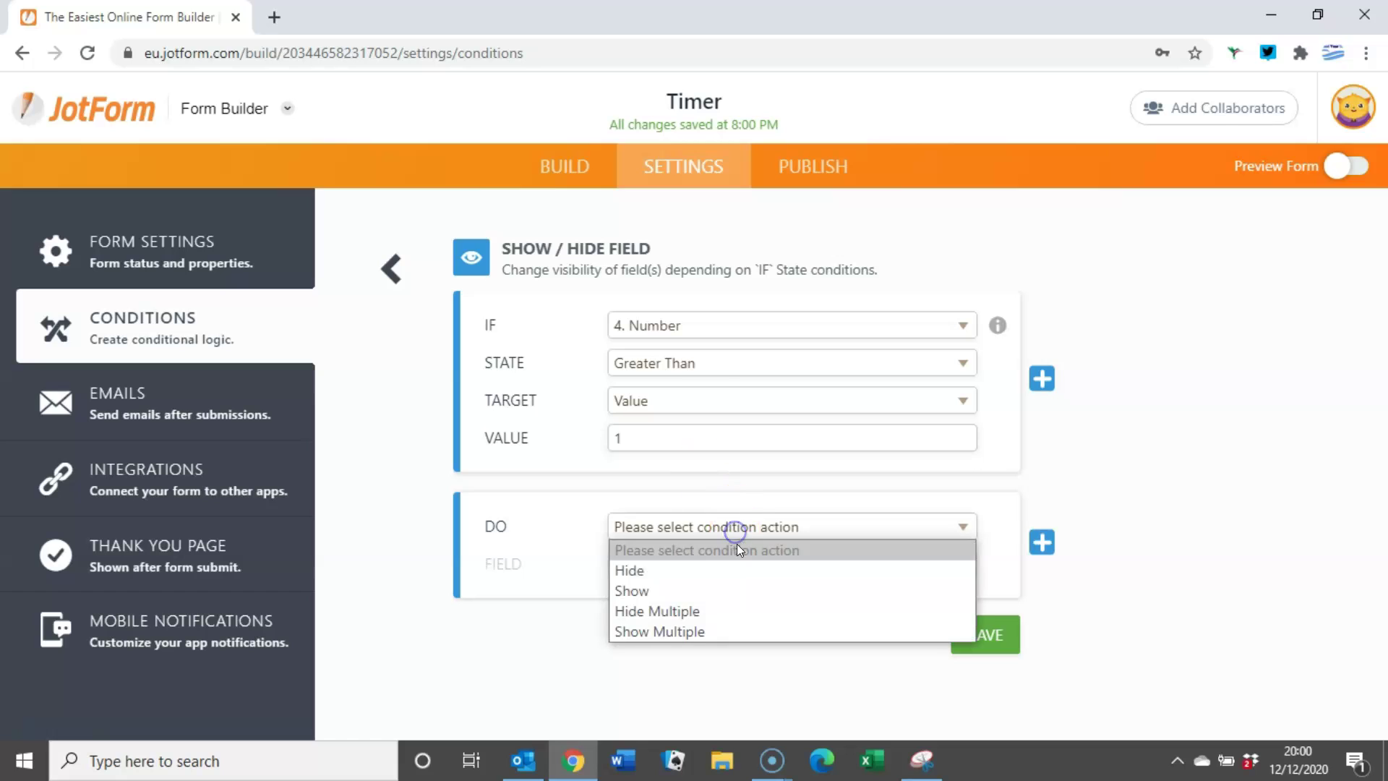
{"action": "left_click", "coordinate": [720, 591]}
{"action": "left_click", "coordinate": [720, 568]}
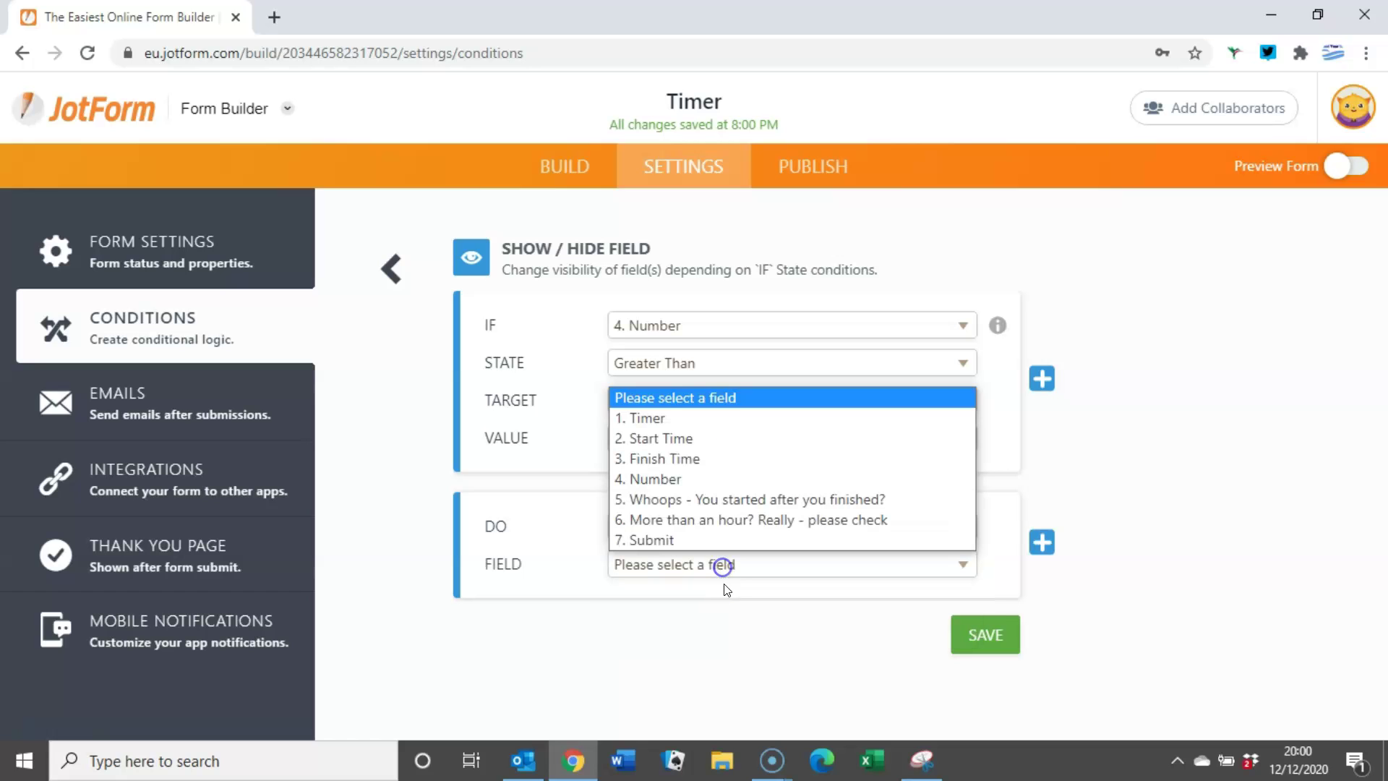
{"action": "left_click", "coordinate": [700, 519]}
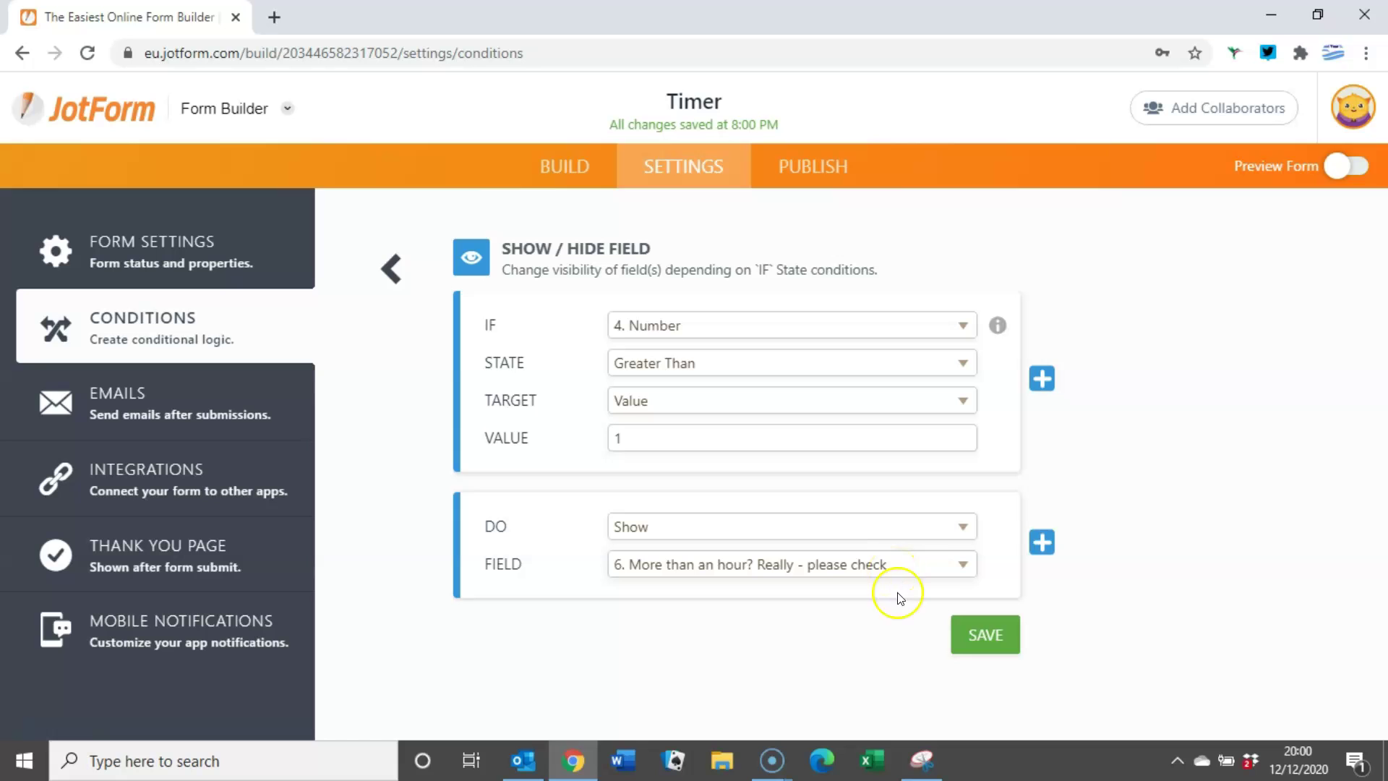
{"action": "left_click", "coordinate": [985, 635]}
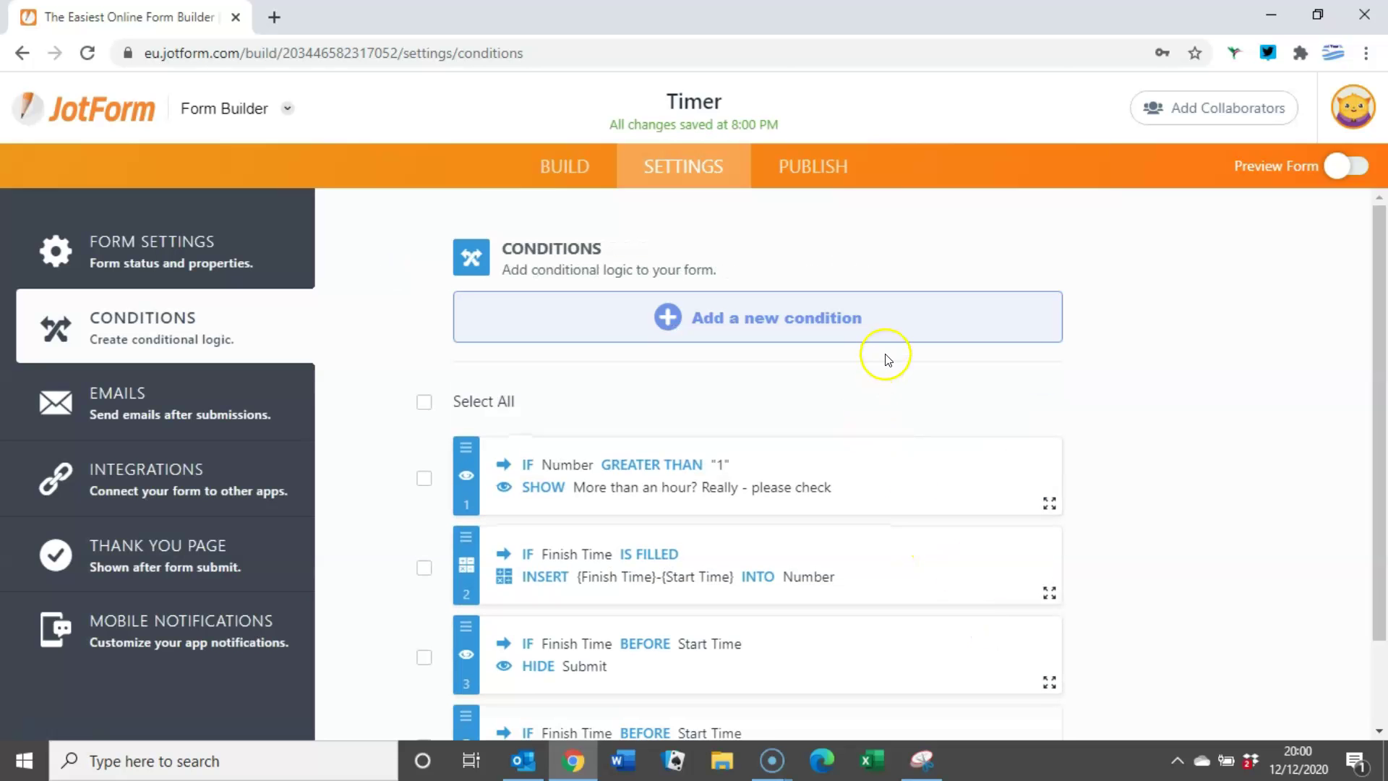
Step: Review the four saved conditions and return to the Build view
{"action": "scroll", "coordinate": [883, 357], "scroll_direction": "down", "scroll_amount": 1}
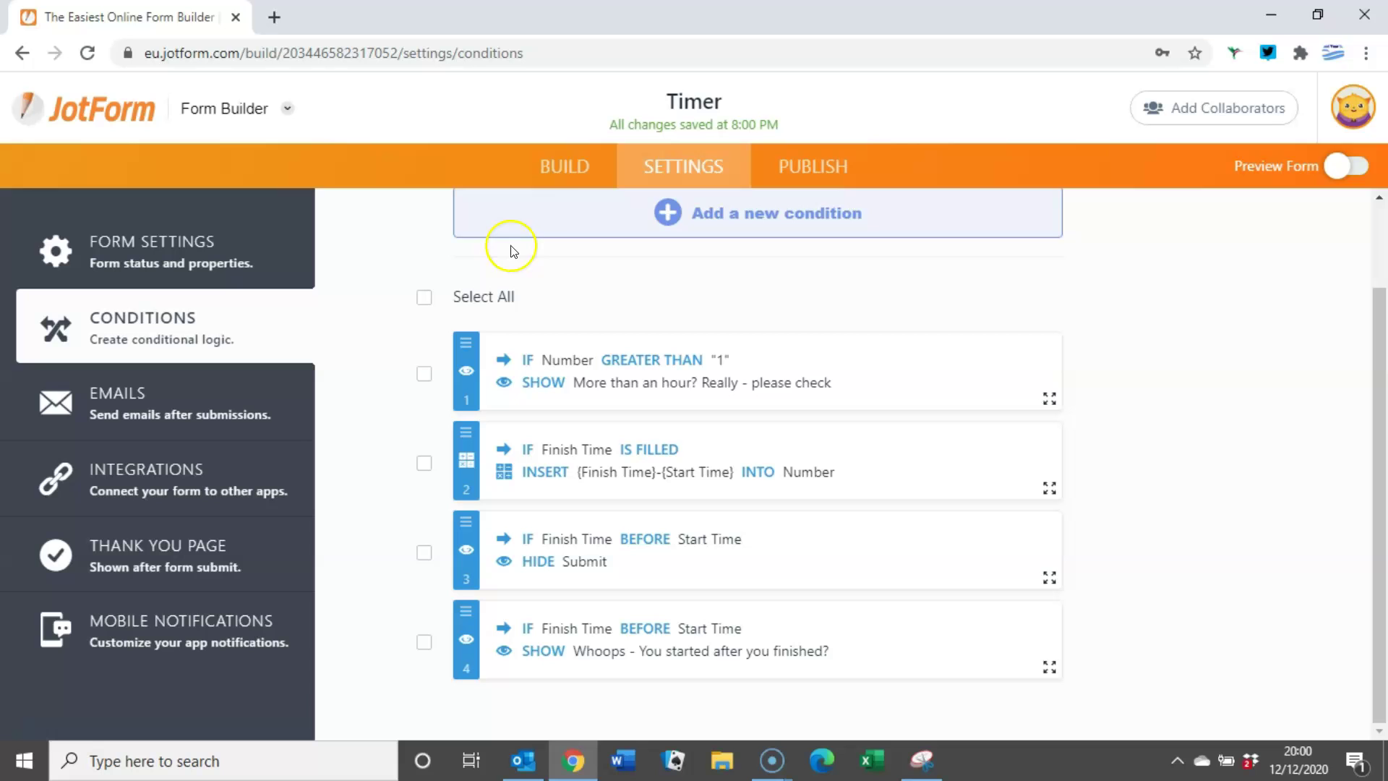
{"action": "left_click", "coordinate": [578, 167]}
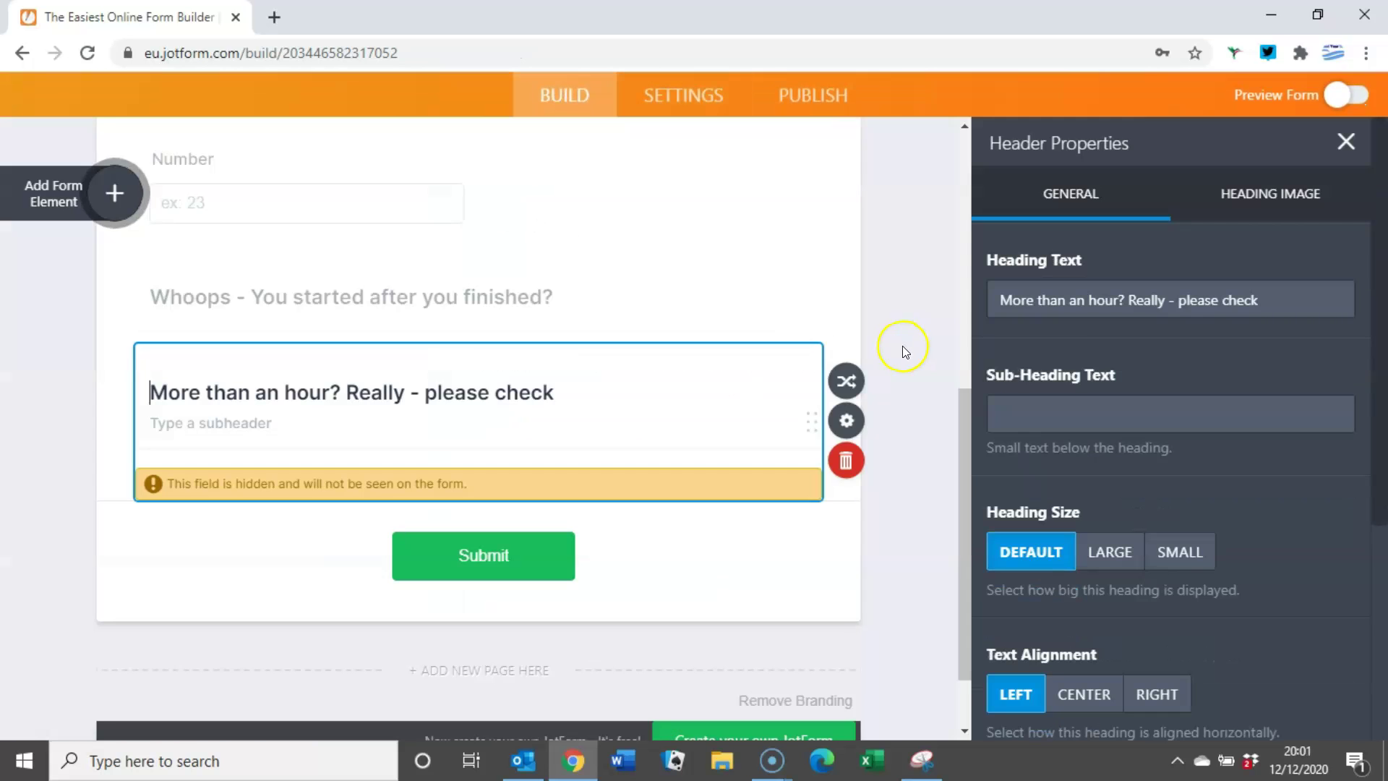
Step: Switch on Preview Form to view the Timer form as a respondent
{"action": "left_click", "coordinate": [1333, 96]}
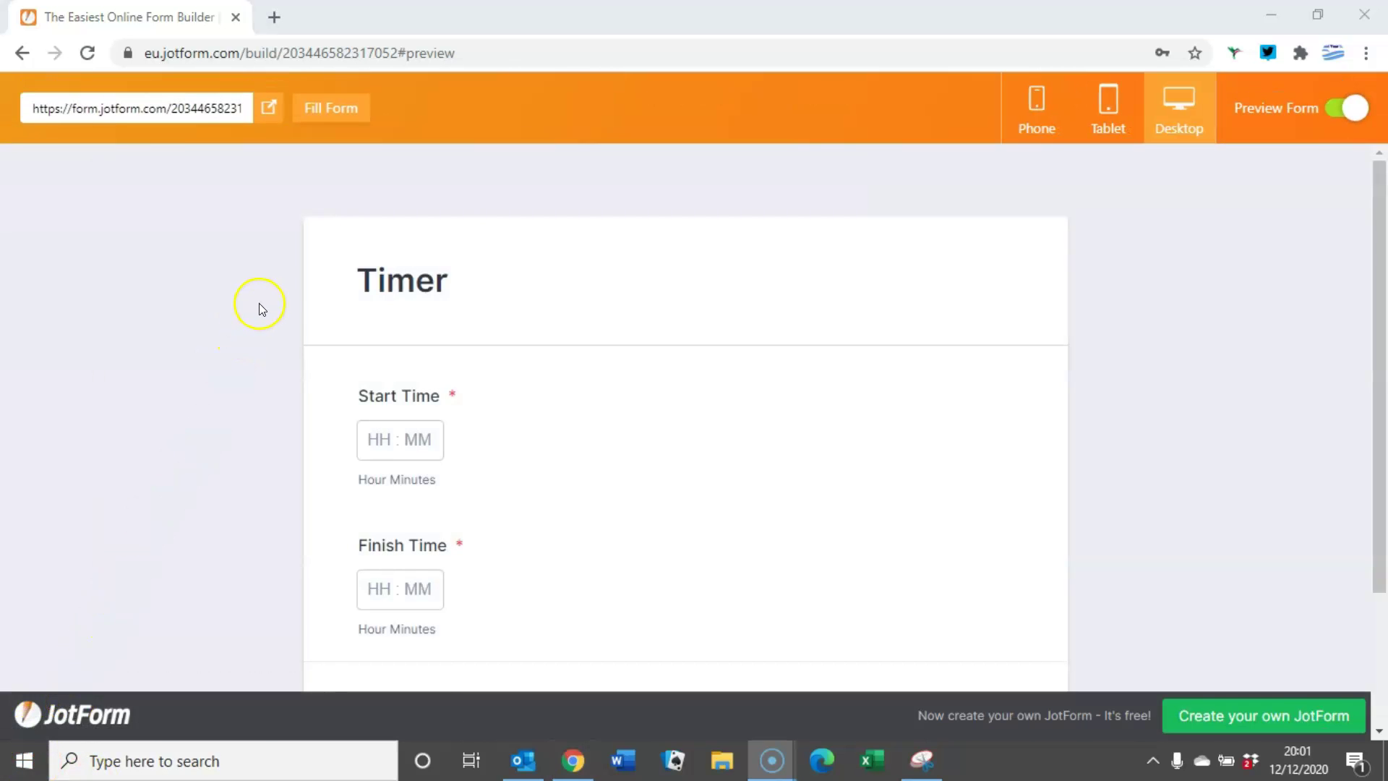
Step: Enter Start Time 09:00 and Finish Time 09:55 in the preview
{"action": "scroll", "coordinate": [279, 294], "scroll_direction": "down", "scroll_amount": 1}
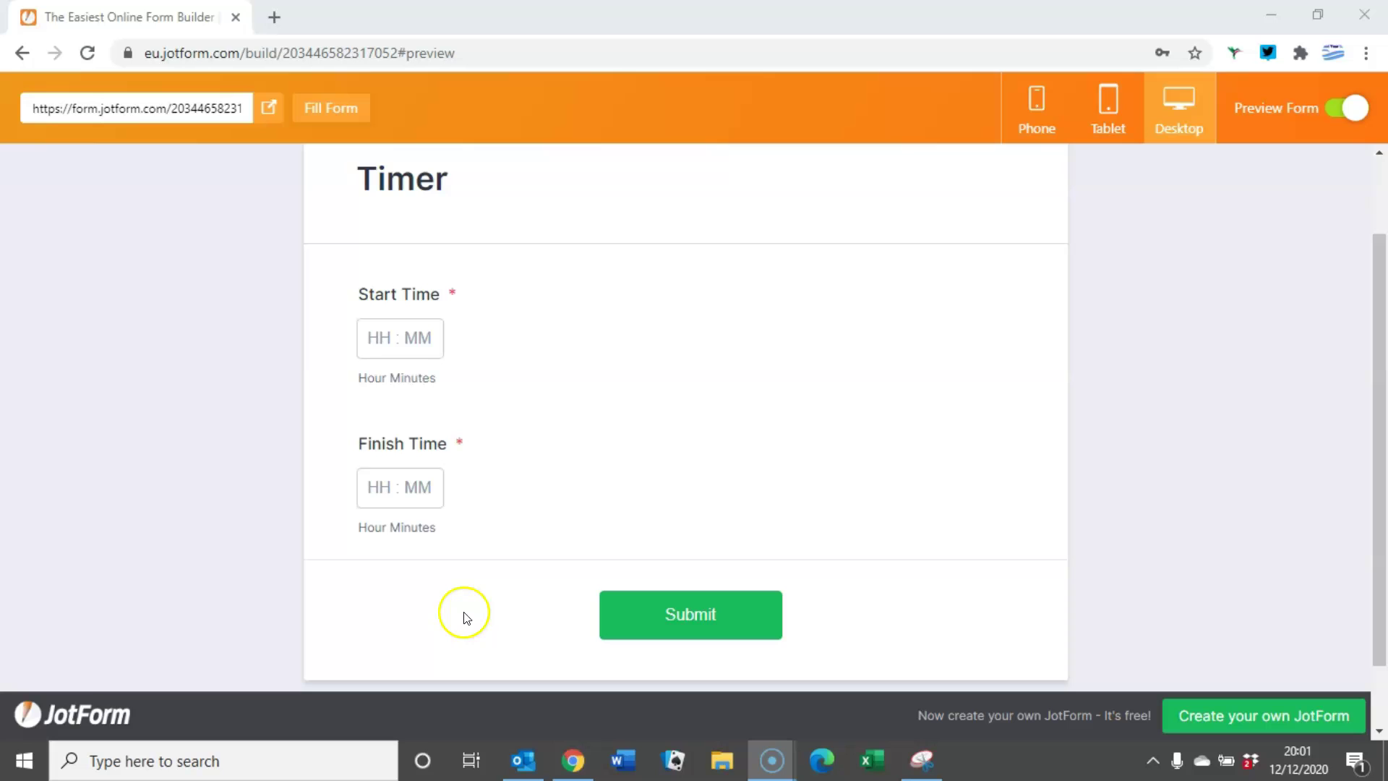
{"action": "left_click", "coordinate": [383, 339]}
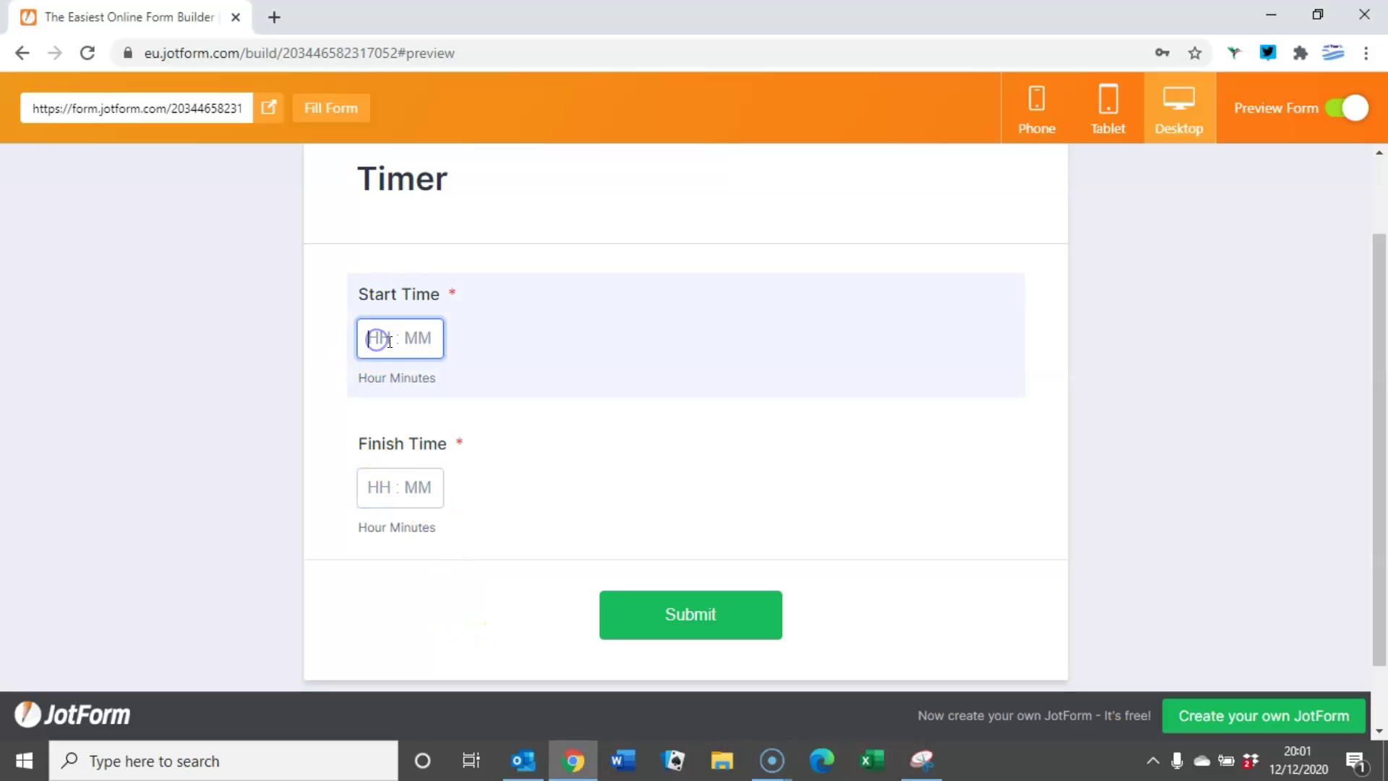
{"action": "type", "text": "09:00"}
{"action": "key", "text": "Tab"}
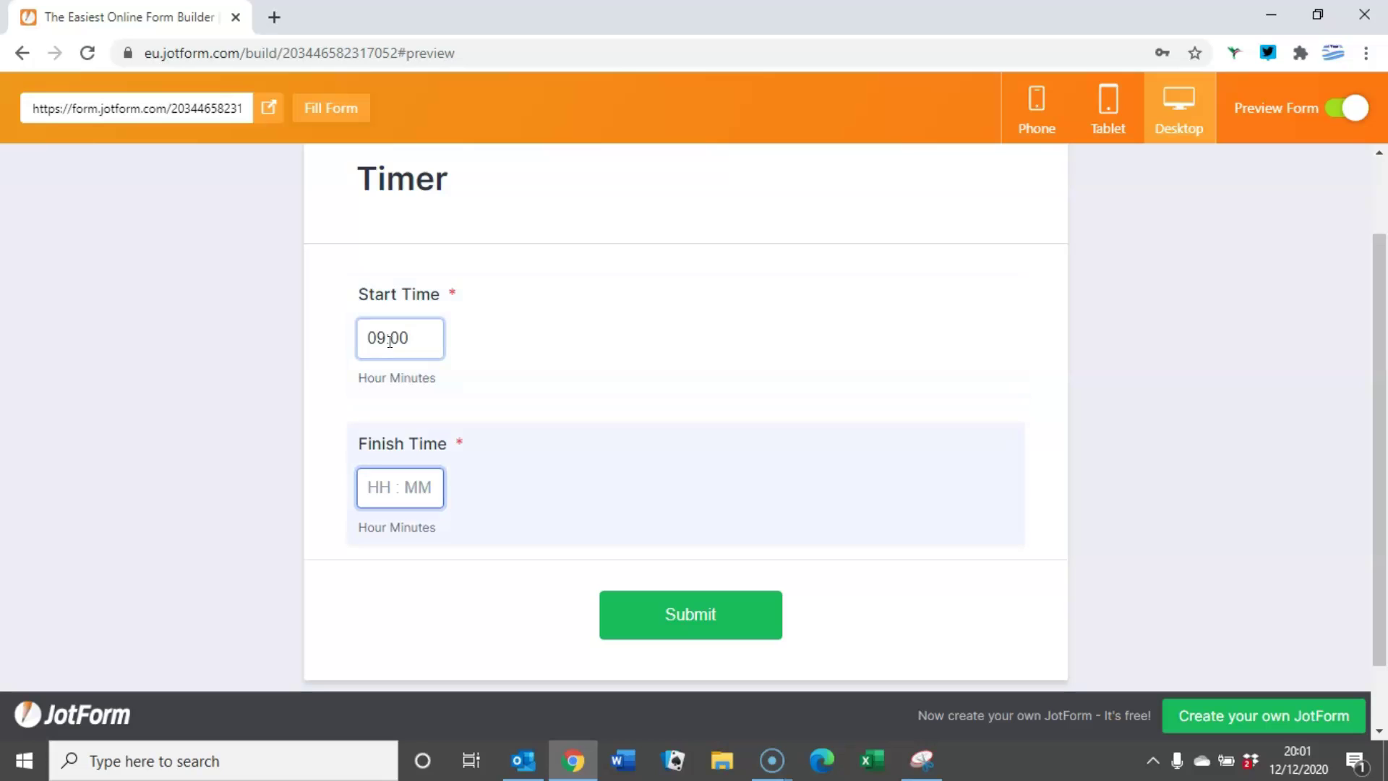
{"action": "type", "text": "095"}
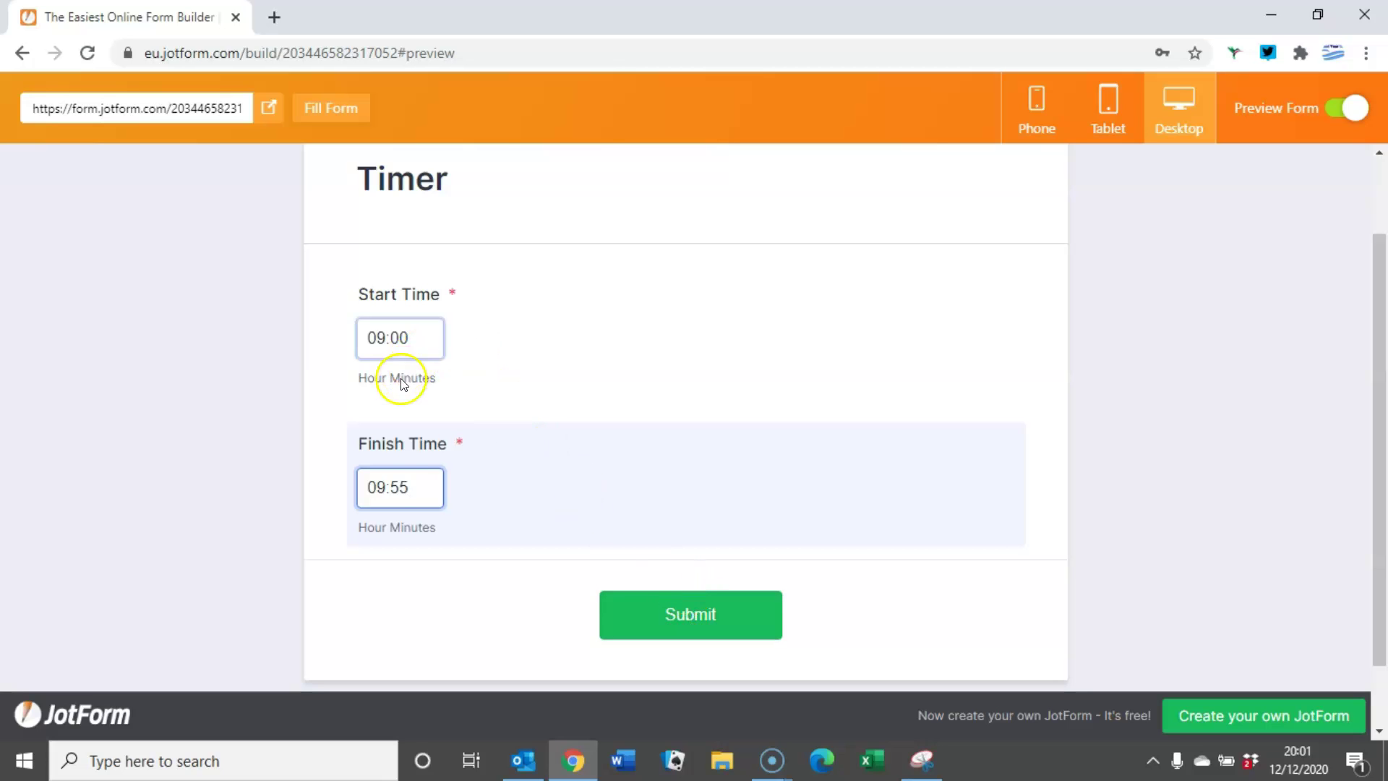
Step: Change Finish Time to 20:55, then 08:55, to trigger the warnings
{"action": "left_click", "coordinate": [384, 487]}
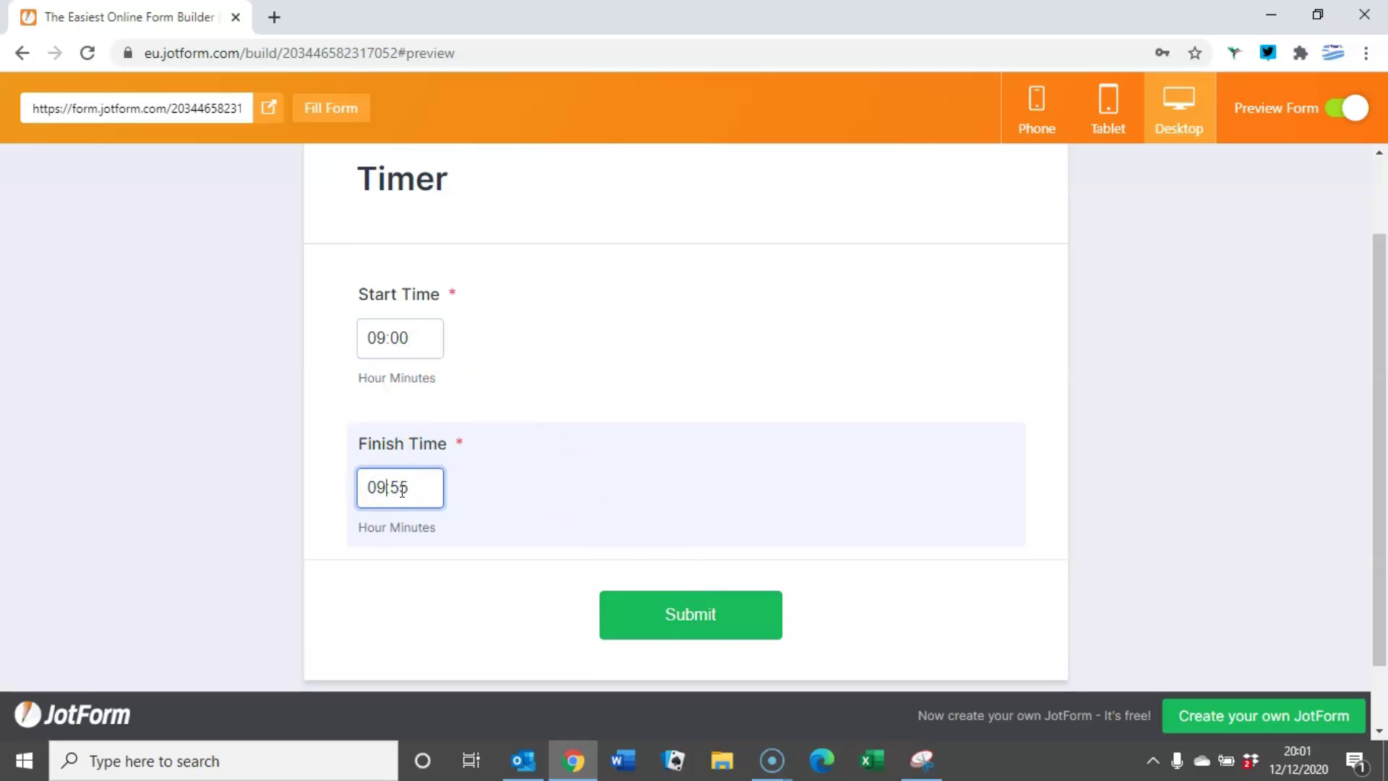
{"action": "key", "text": "BackSpace"}
{"action": "key", "text": "BackSpace"}
{"action": "type", "text": "20"}
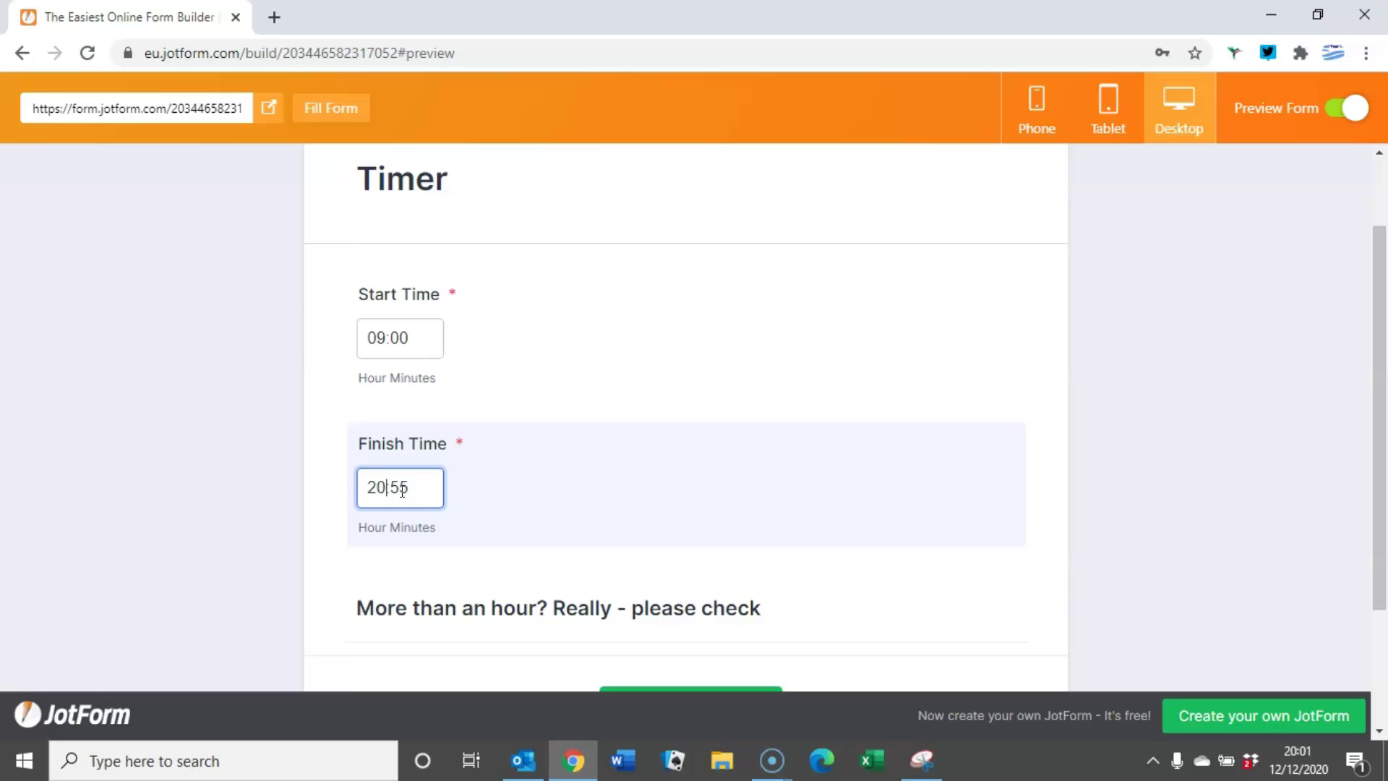
{"action": "key", "text": "BackSpace"}
{"action": "key", "text": "BackSpace"}
{"action": "key", "text": "BackSpace"}
{"action": "type", "text": "0"}
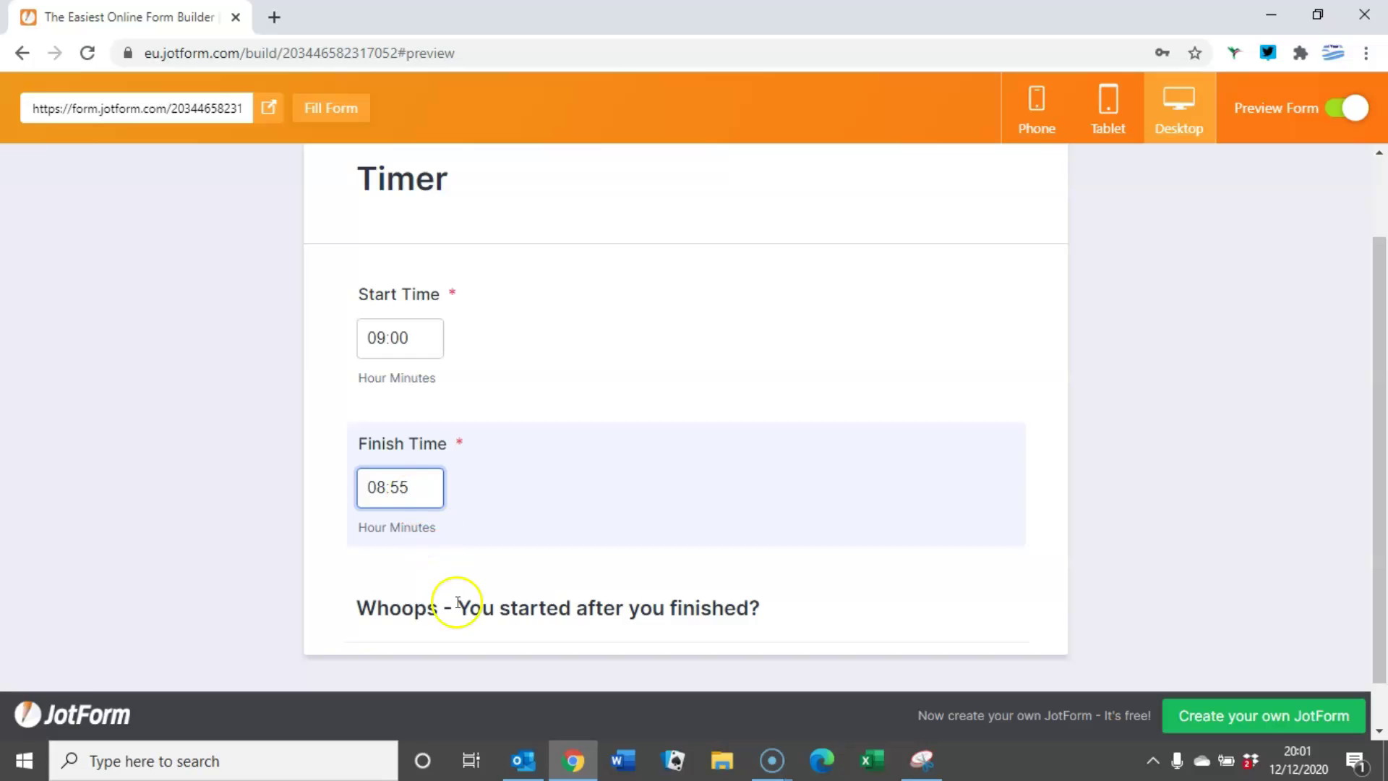
Step: Check Start Time 09:00 against Finish Time 08:55 and confirm the Whoops warning replaces Submit
{"action": "left_click", "coordinate": [413, 354]}
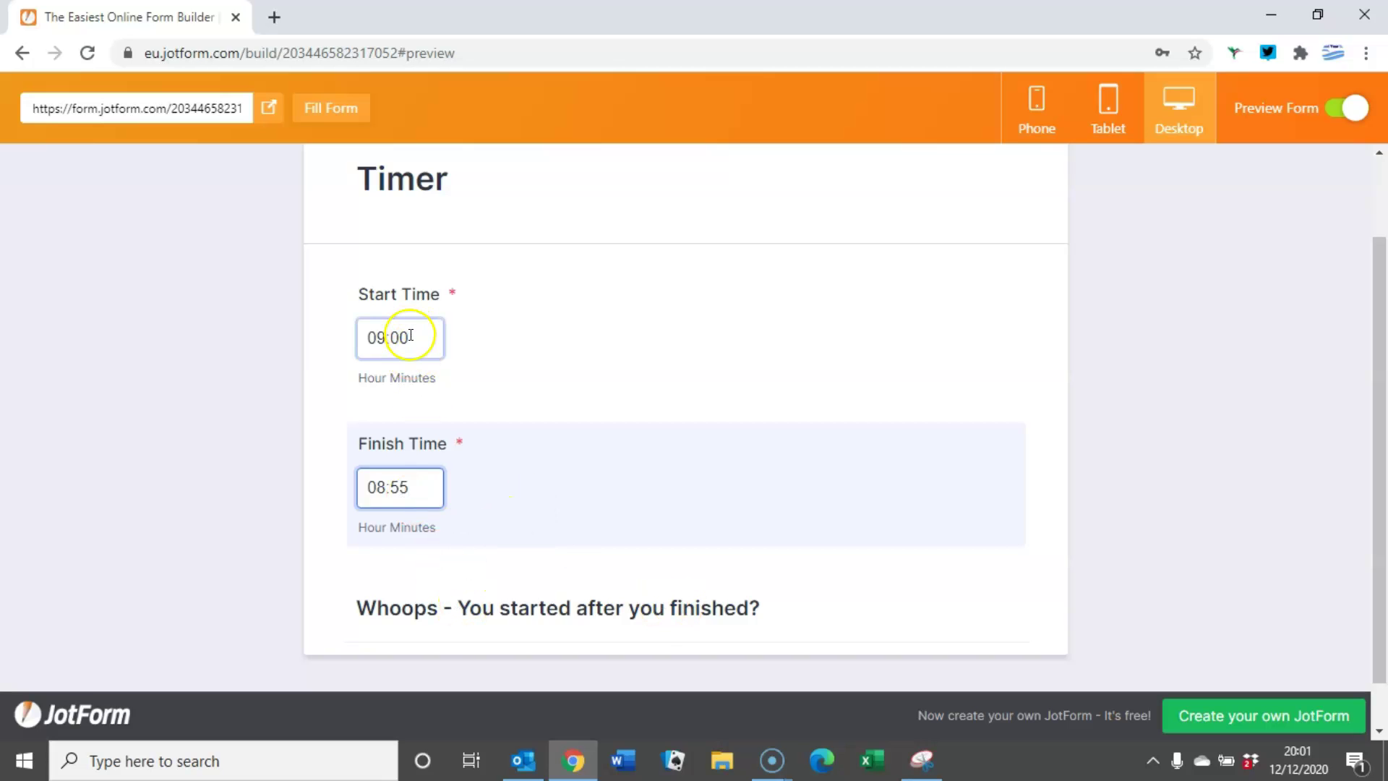
{"action": "left_click", "coordinate": [449, 454]}
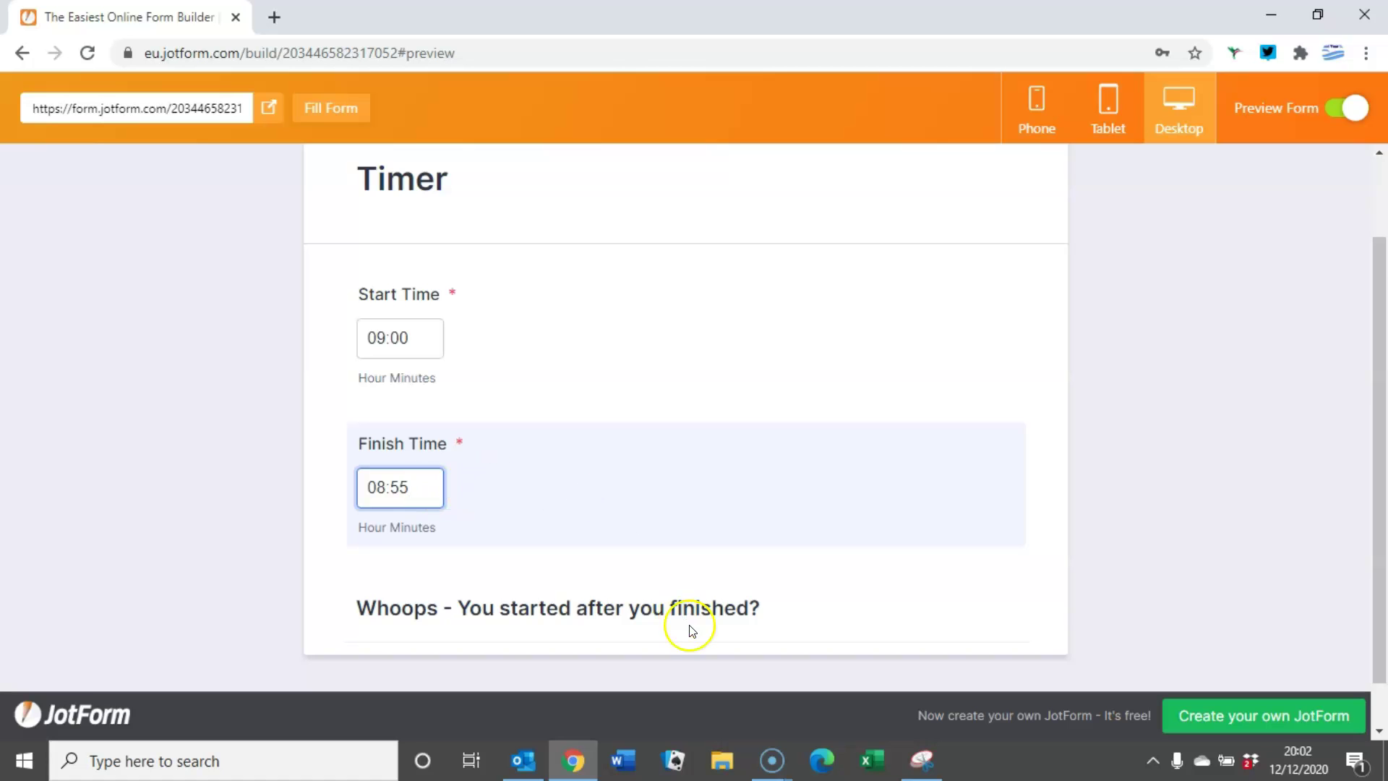
{"action": "scroll", "coordinate": [688, 617], "scroll_direction": "down", "scroll_amount": 1}
{"action": "scroll", "coordinate": [687, 608], "scroll_direction": "up", "scroll_amount": 2}
{"action": "scroll", "coordinate": [657, 583], "scroll_direction": "down", "scroll_amount": 2}
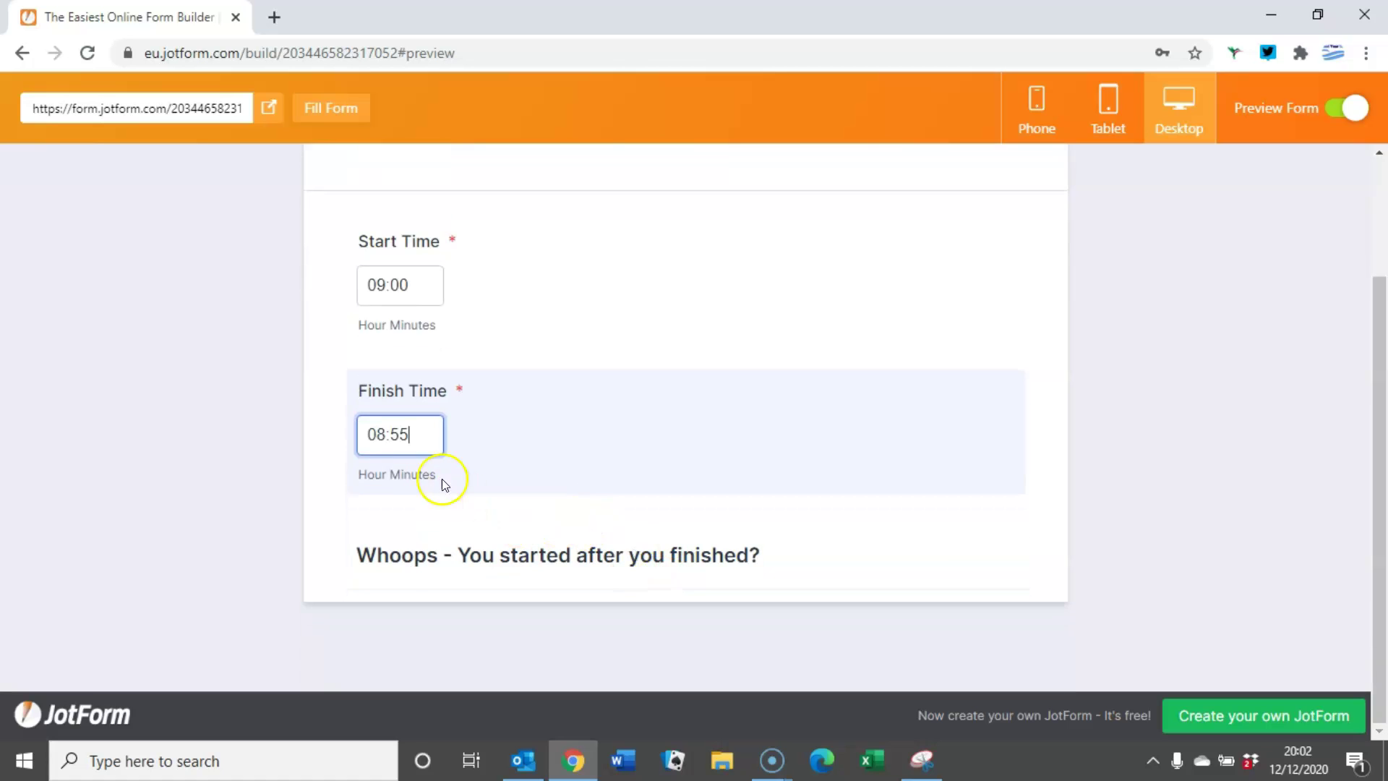
Step: Replace the Finish Time with 11:00 to trigger the more-than-an-hour warning with Submit shown
{"action": "left_click", "coordinate": [386, 436]}
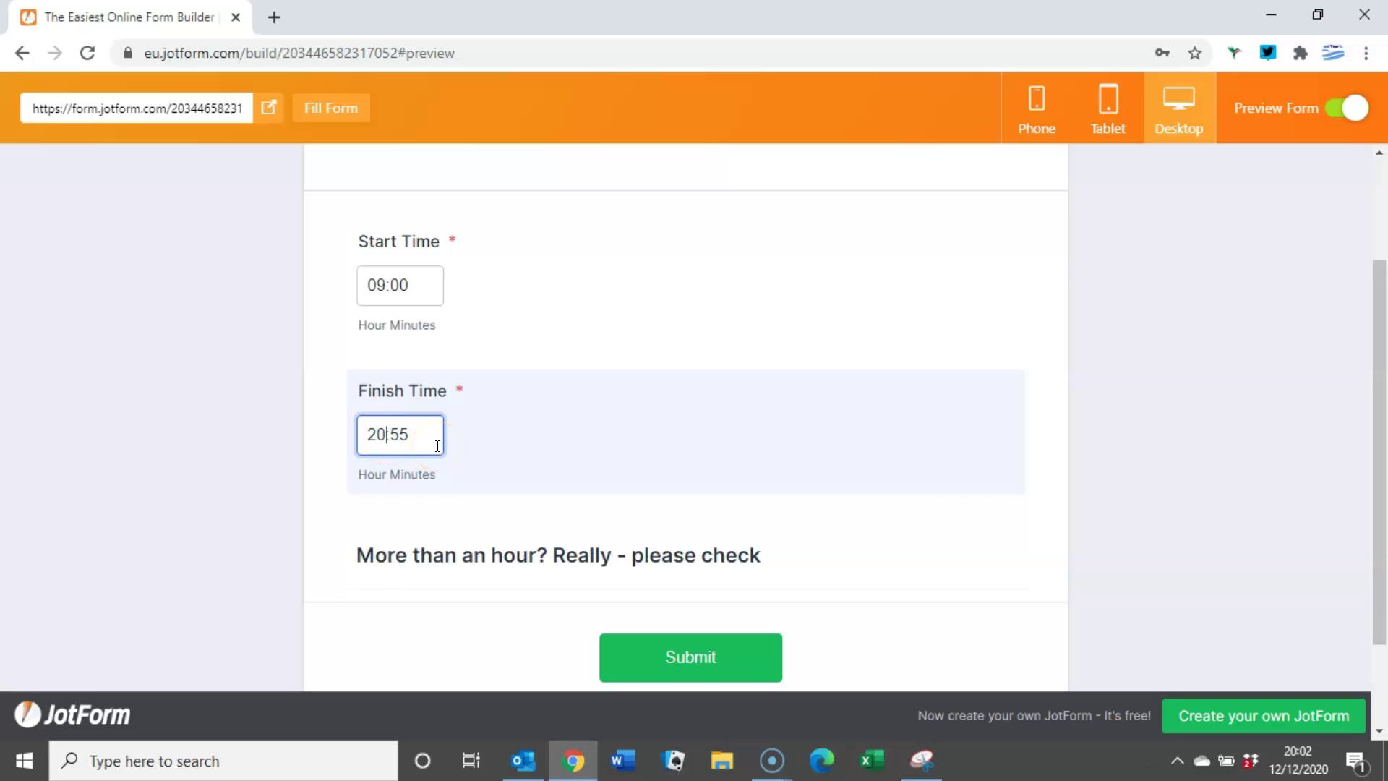
{"action": "key", "text": "BackSpace"}
{"action": "key", "text": "BackSpace"}
{"action": "key", "text": "BackSpace"}
{"action": "key", "text": "BackSpace"}
{"action": "key", "text": "BackSpace"}
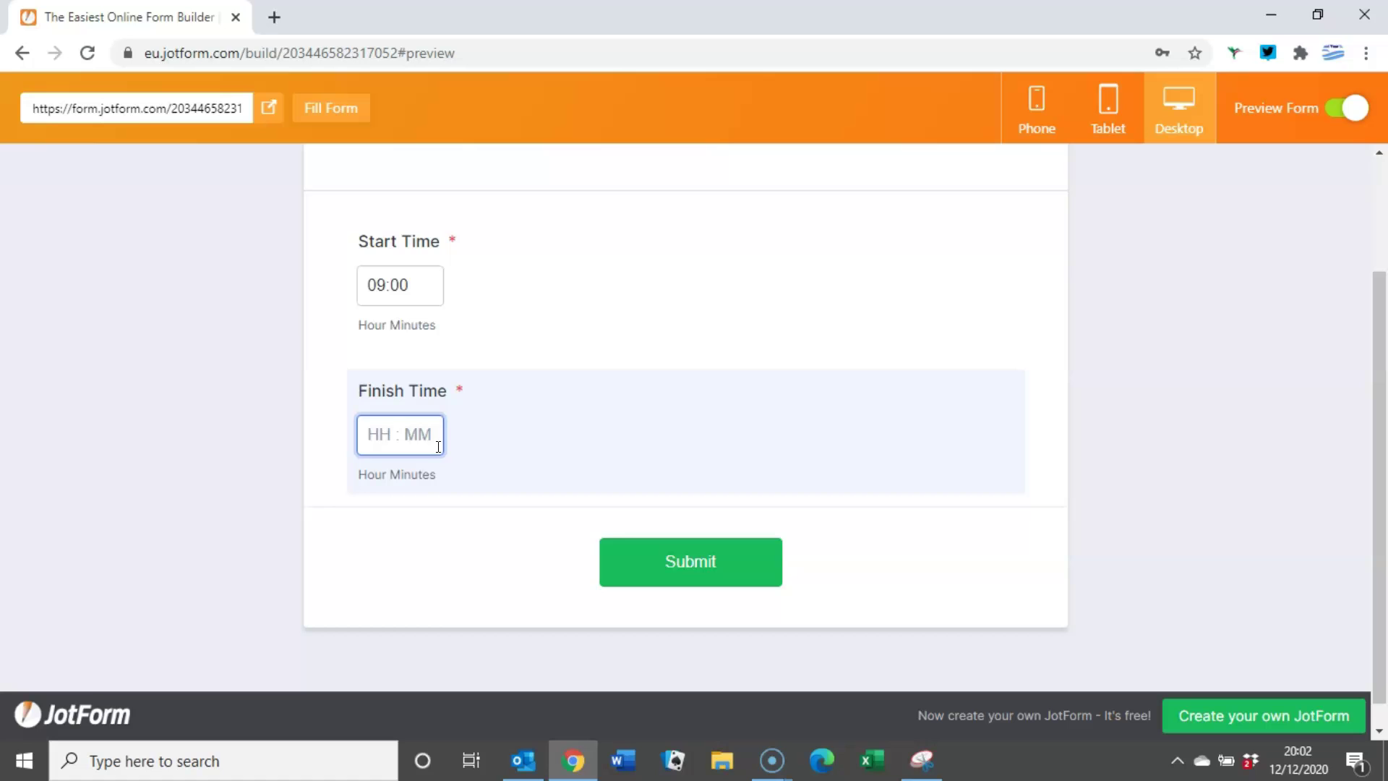
{"action": "type", "text": "1100"}
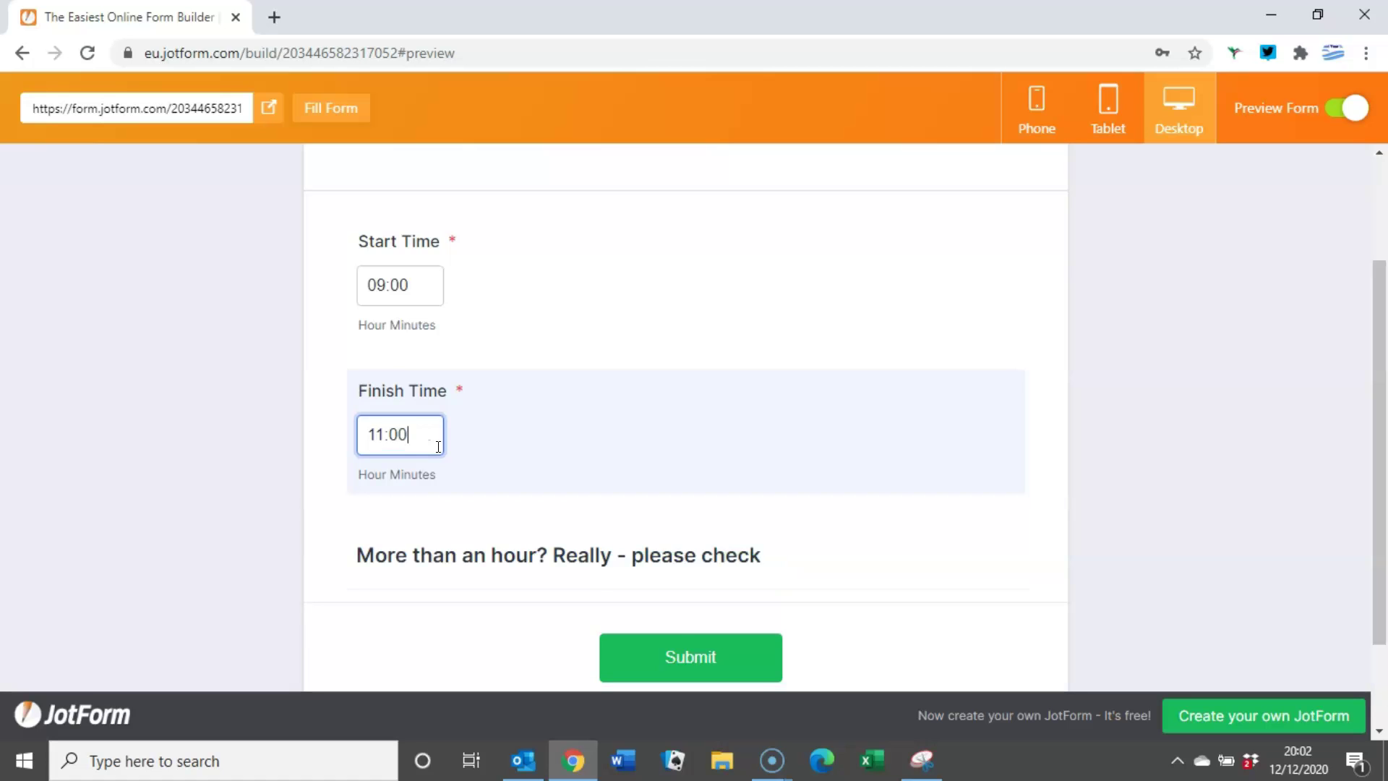